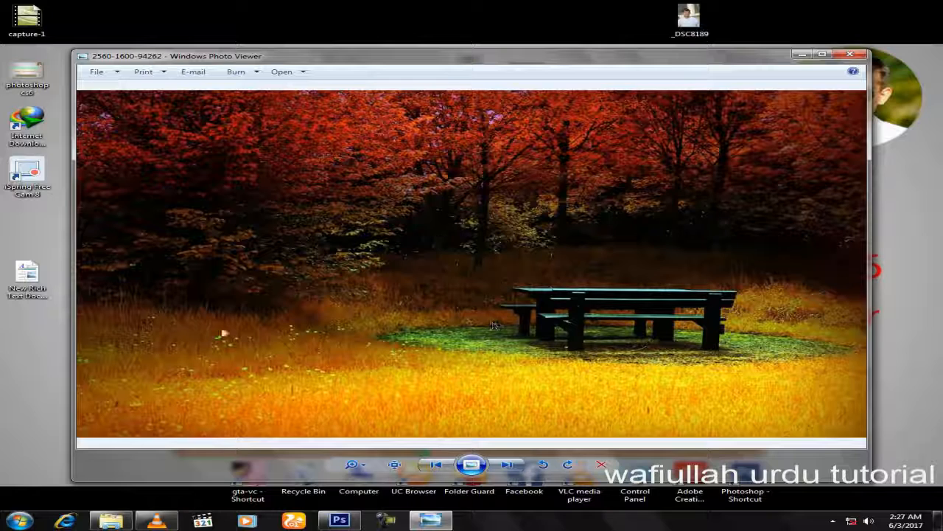
Open 2560-1600-94262.jpg in Photoshop through Camera Raw with unchanged raw settings, discarding the embedded color profile.
click(852, 57)
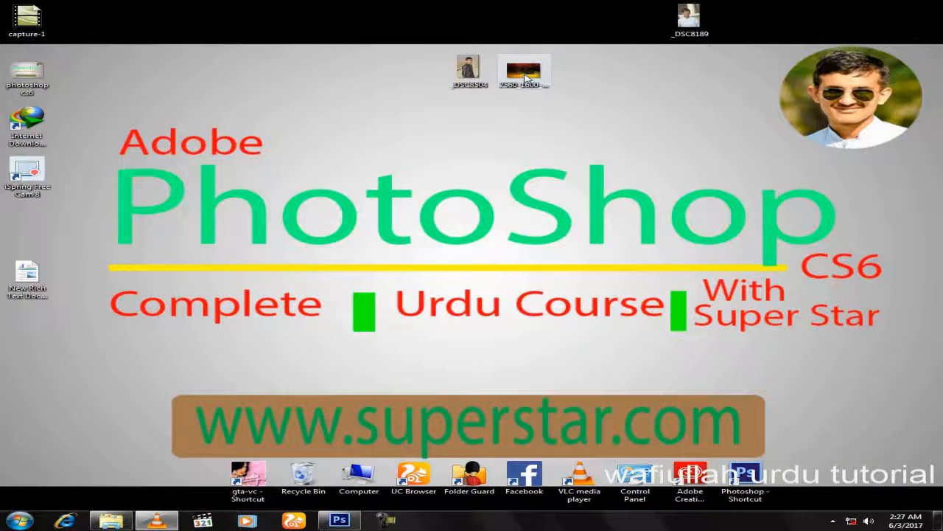
drag(517, 108, 527, 175)
drag(520, 86, 361, 399)
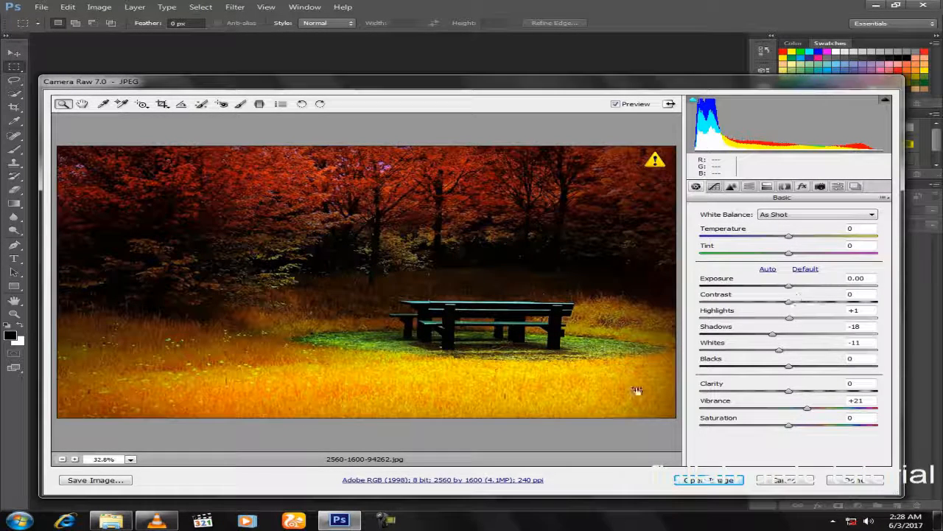
click(729, 481)
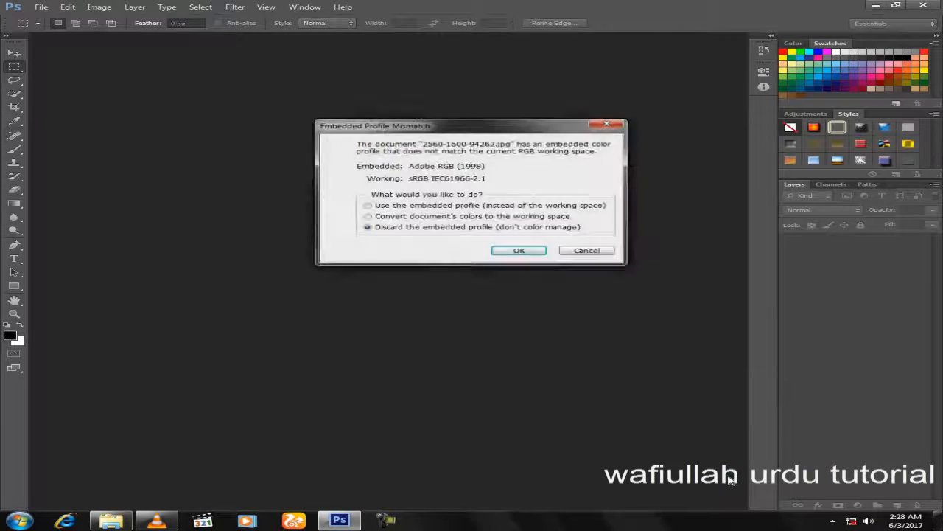
click(524, 252)
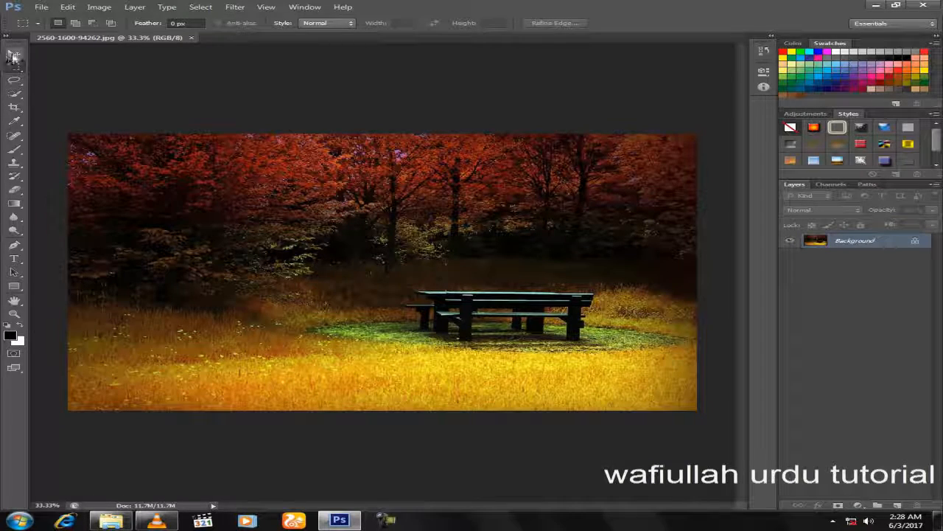
click(13, 55)
click(876, 5)
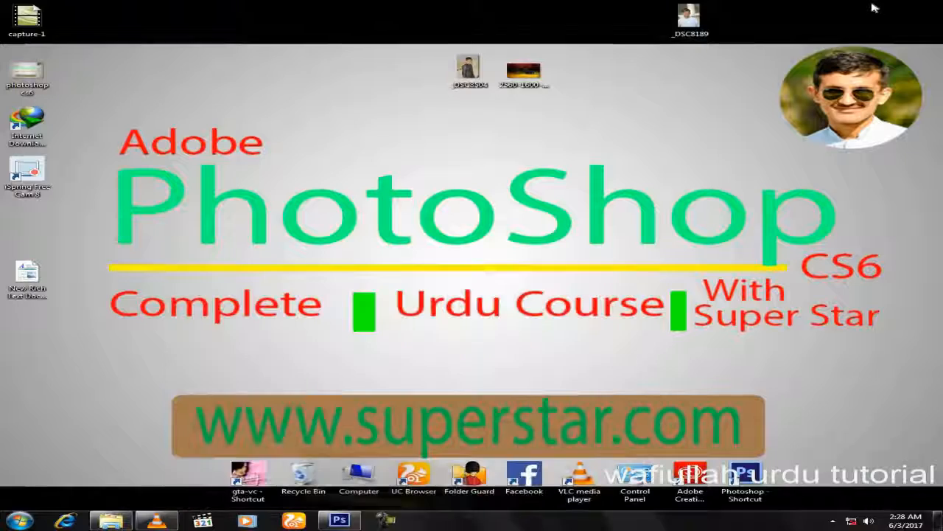
drag(454, 73, 400, 330)
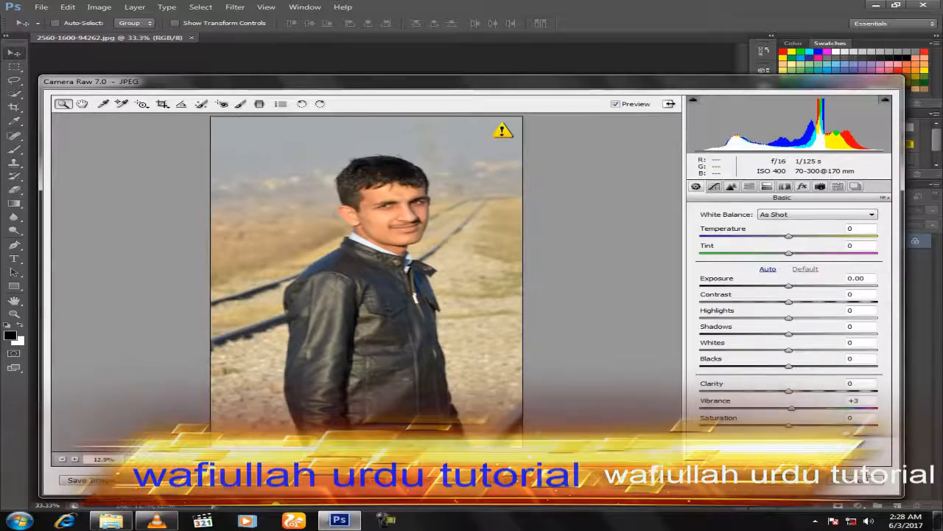
click(857, 479)
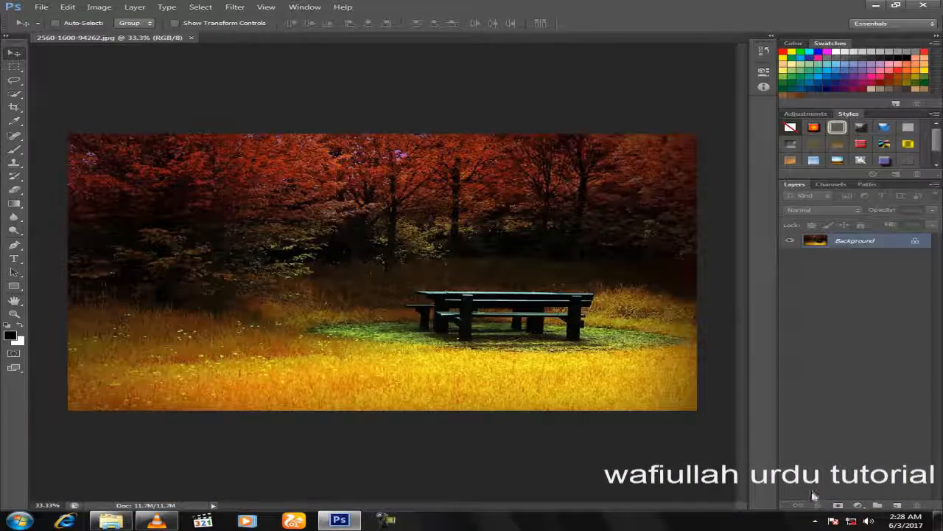
click(858, 506)
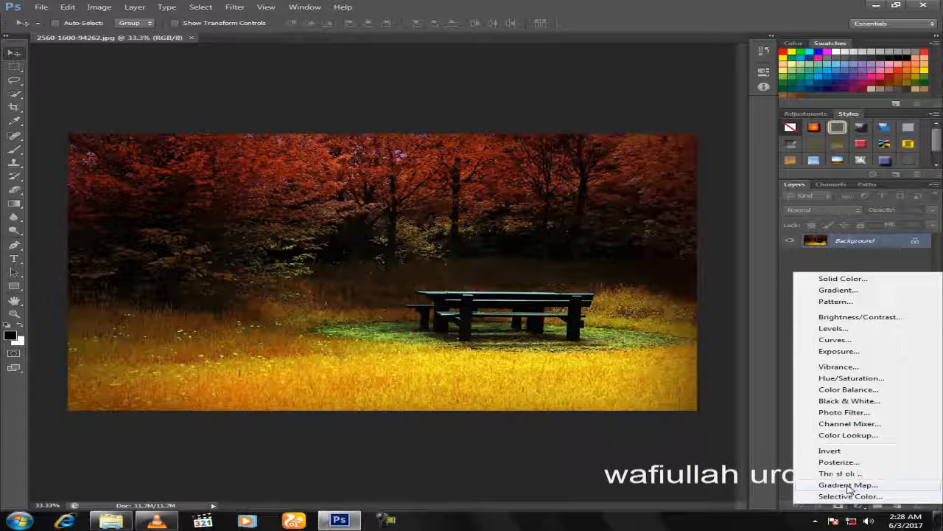
click(847, 485)
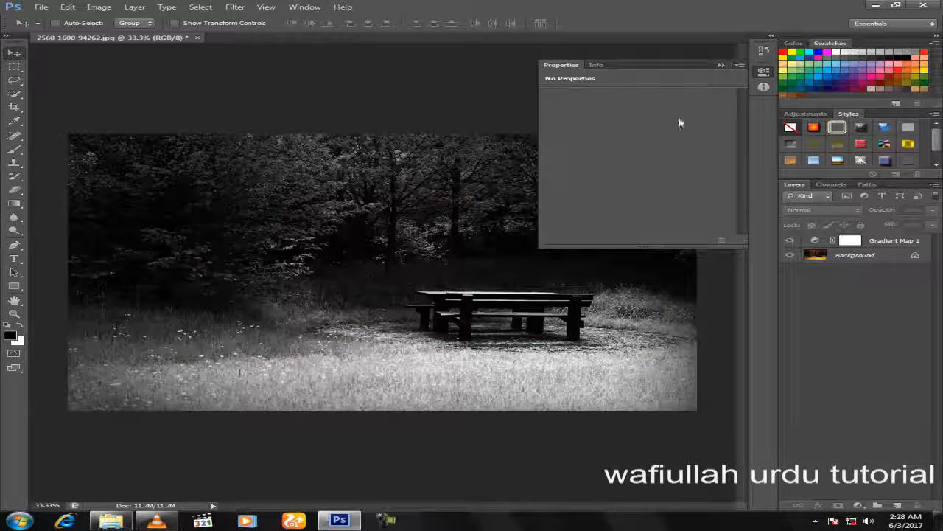
click(721, 65)
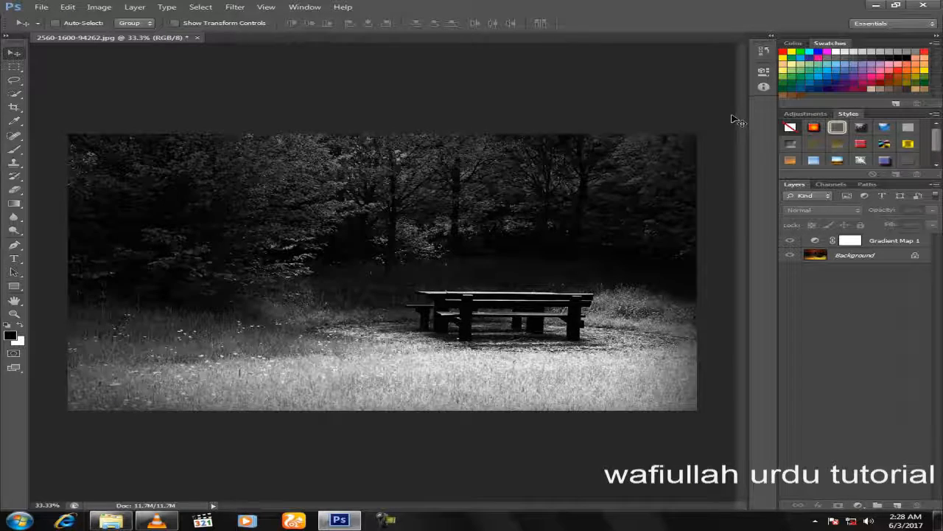
key(ctrl+z)
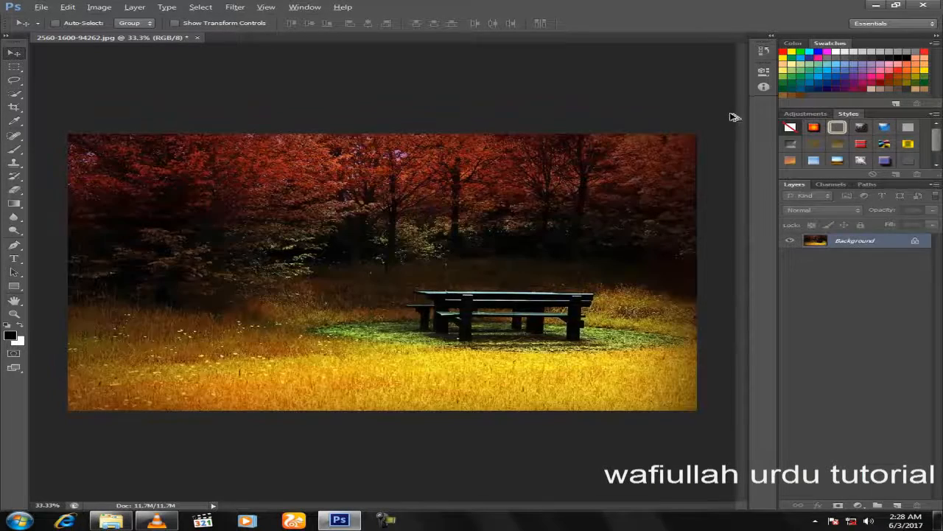
Add a Hue/Saturation adjustment layer above the Background with Hue -20 and Saturation +21.
click(859, 506)
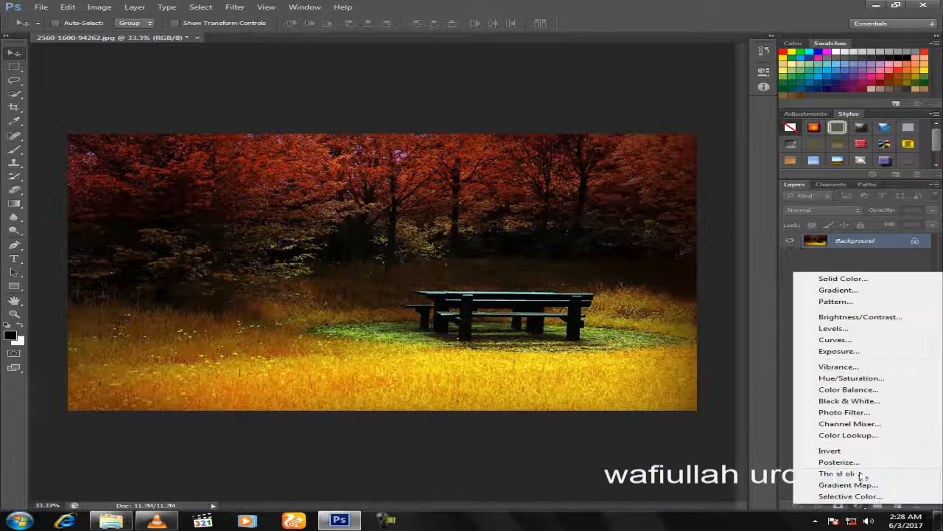
click(859, 379)
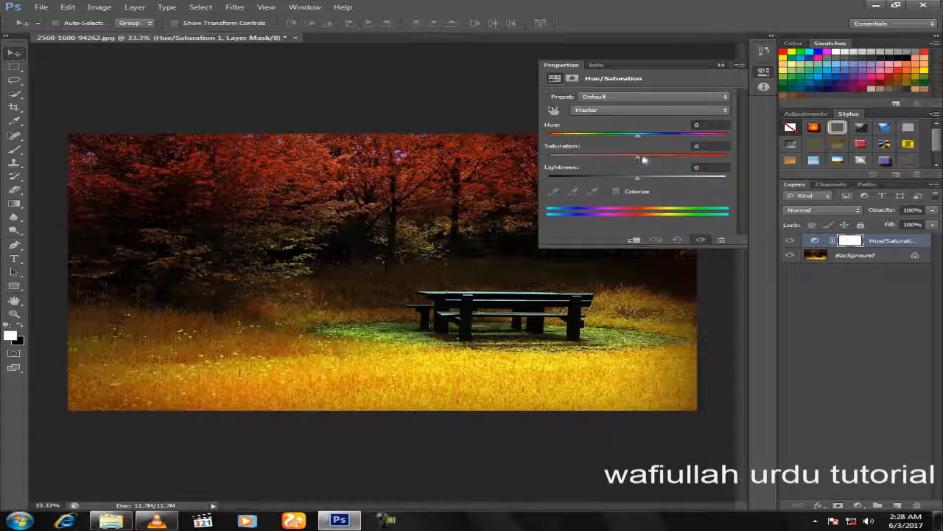
drag(643, 157, 621, 140)
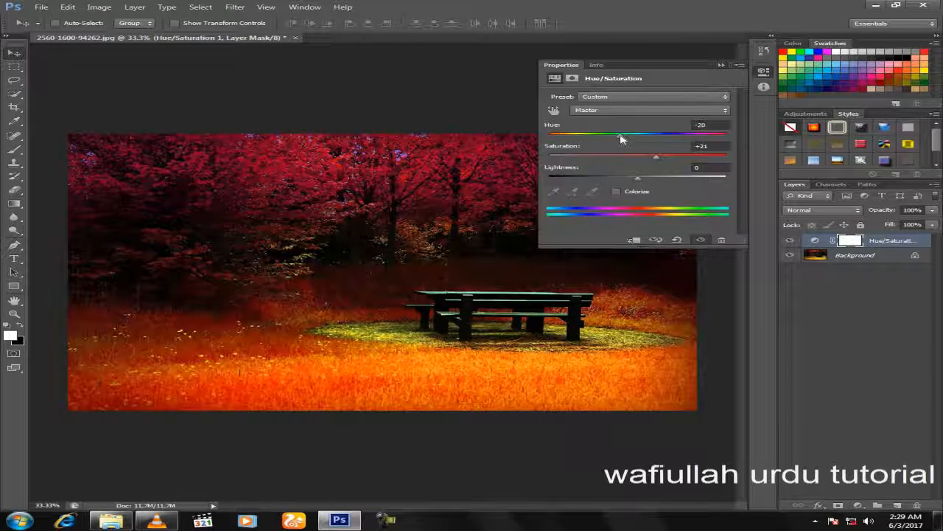
click(724, 67)
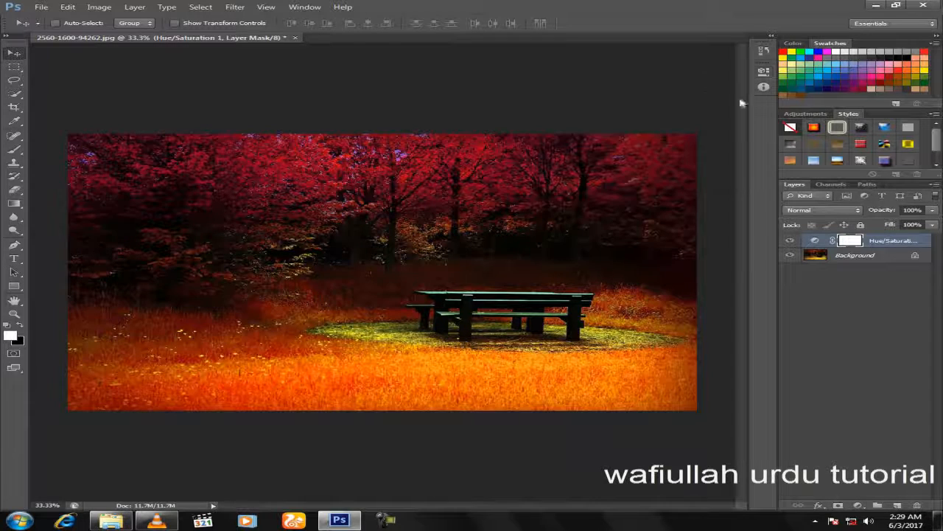
Place the _DSC8504 photo over the forest scene and hide the Hue/Saturation and Background layers.
click(877, 6)
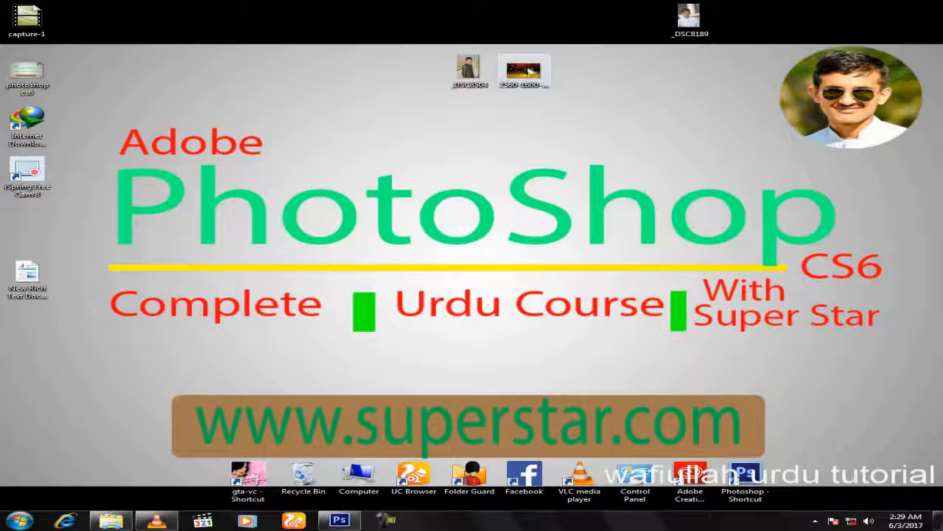
drag(476, 72, 373, 369)
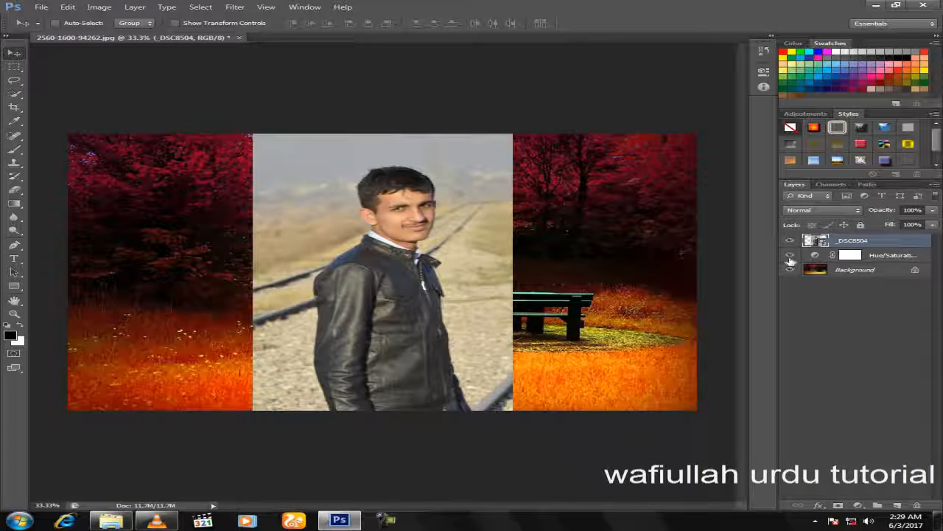
click(790, 255)
click(790, 270)
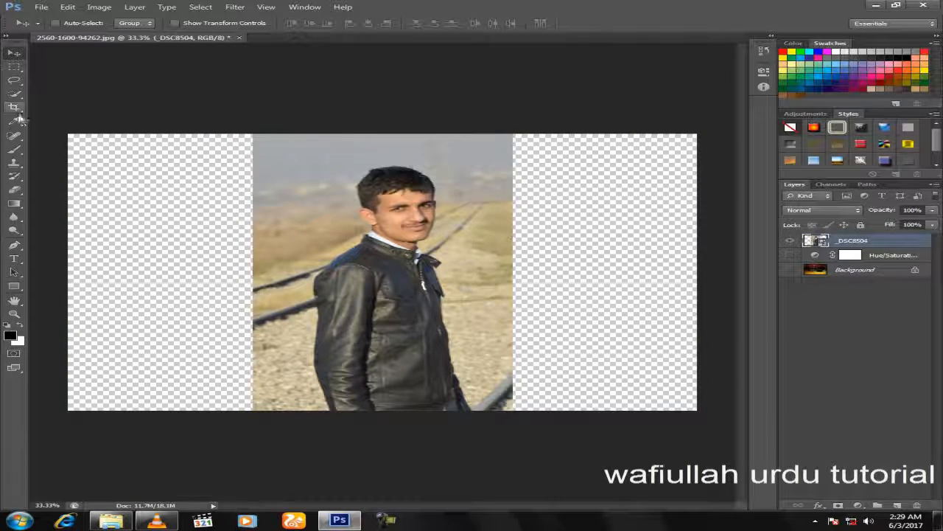
Select the man's head, jacket and arms in the _DSC8504 layer with the Quick Selection tool.
click(14, 93)
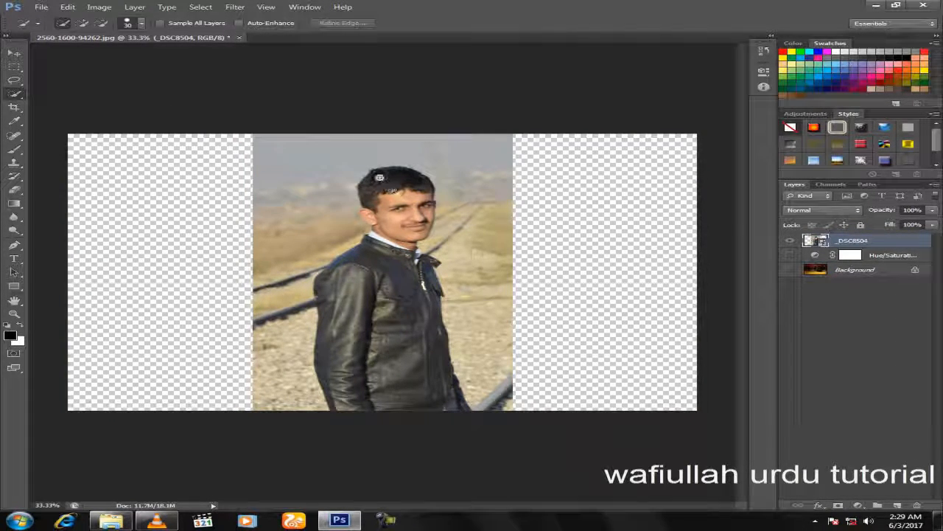
mouse_move(402, 182)
mouse_down()
mouse_move(413, 193)
mouse_move(412, 220)
mouse_move(392, 252)
mouse_up()
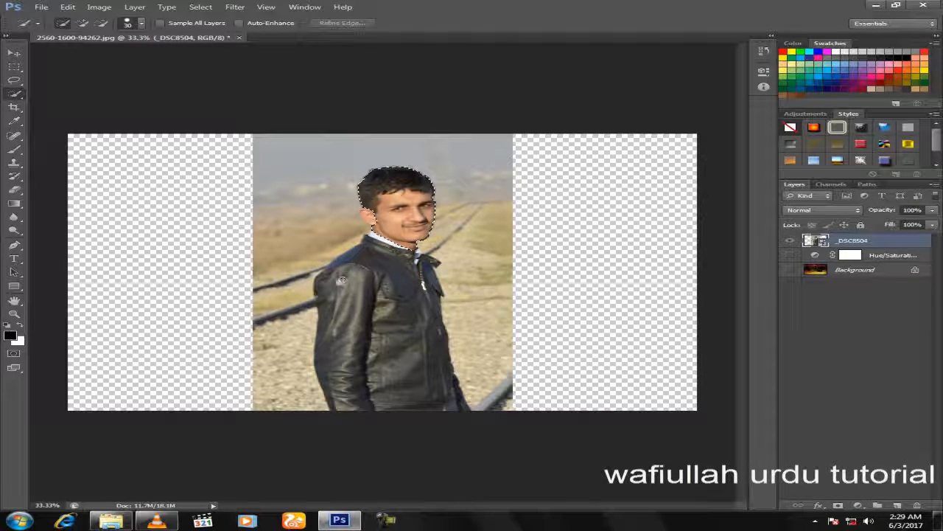
drag(332, 299, 342, 318)
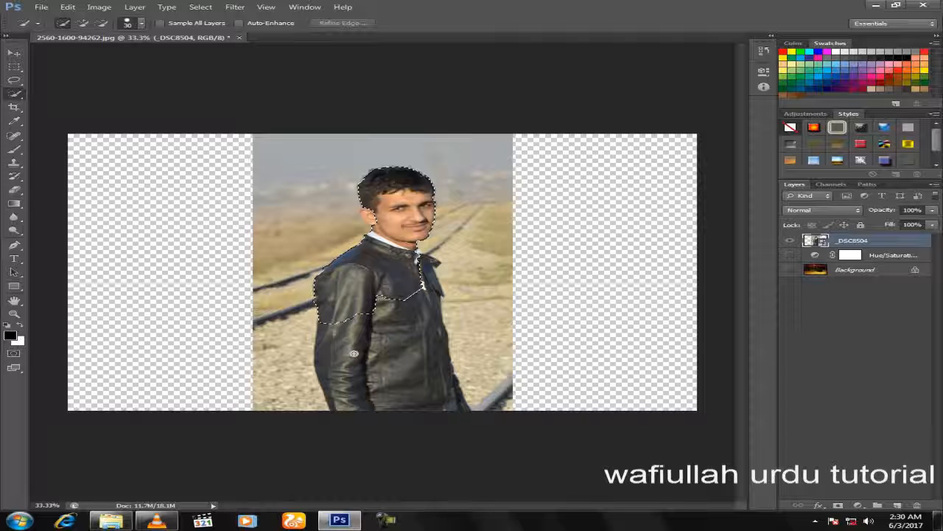
mouse_move(354, 353)
mouse_down()
mouse_move(361, 397)
mouse_move(456, 406)
mouse_up()
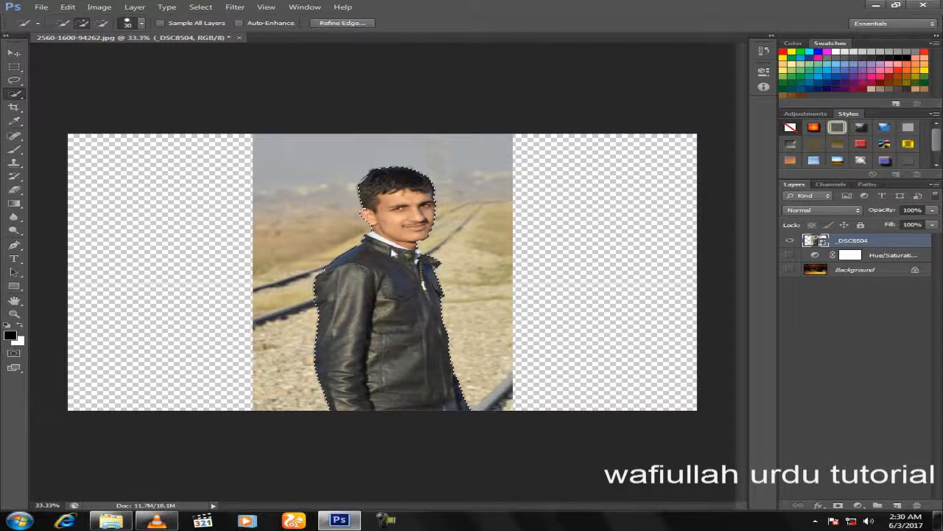
Copy the selected man to a new layer, then hide the _DSC8504 layer and show the Hue/Saturation and Background layers.
right_click(392, 251)
click(449, 333)
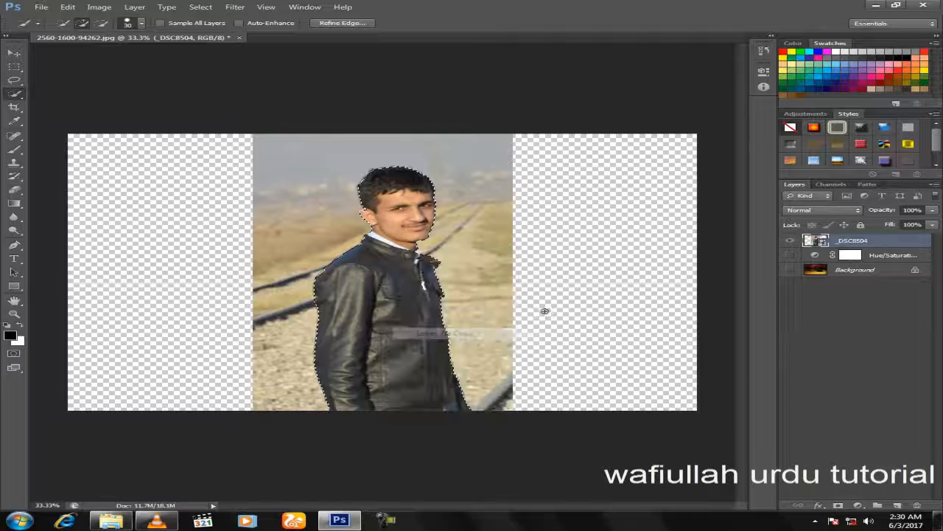
click(790, 255)
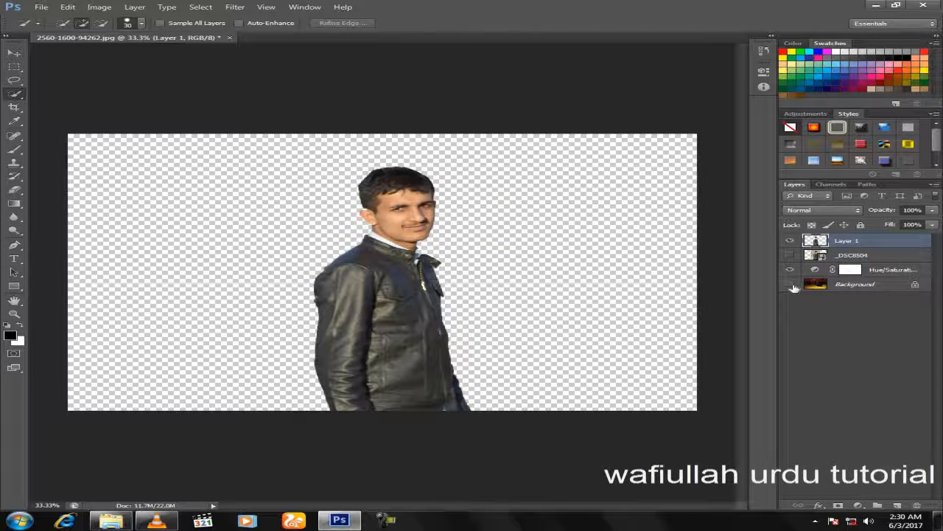
click(791, 283)
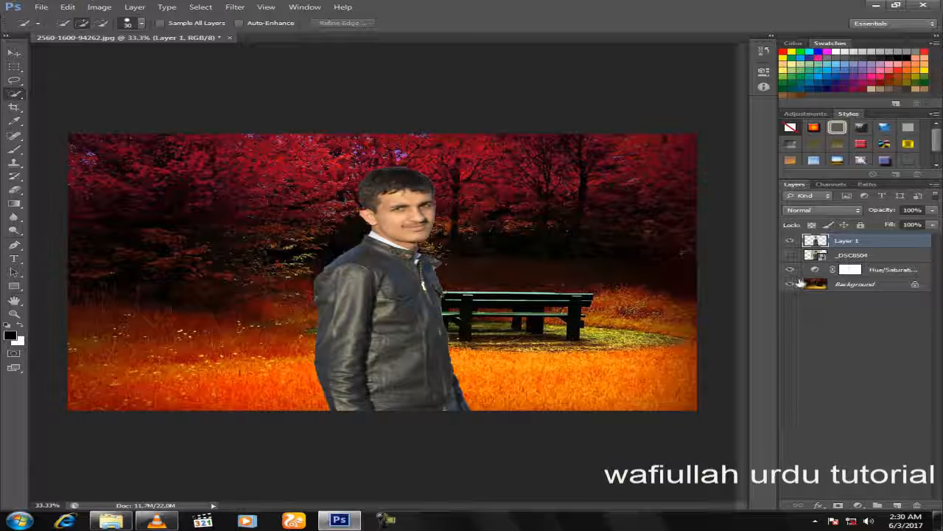
Add a Curves adjustment layer directly above the Background and raise the RGB curve's midpoint to brighten the scene.
click(830, 286)
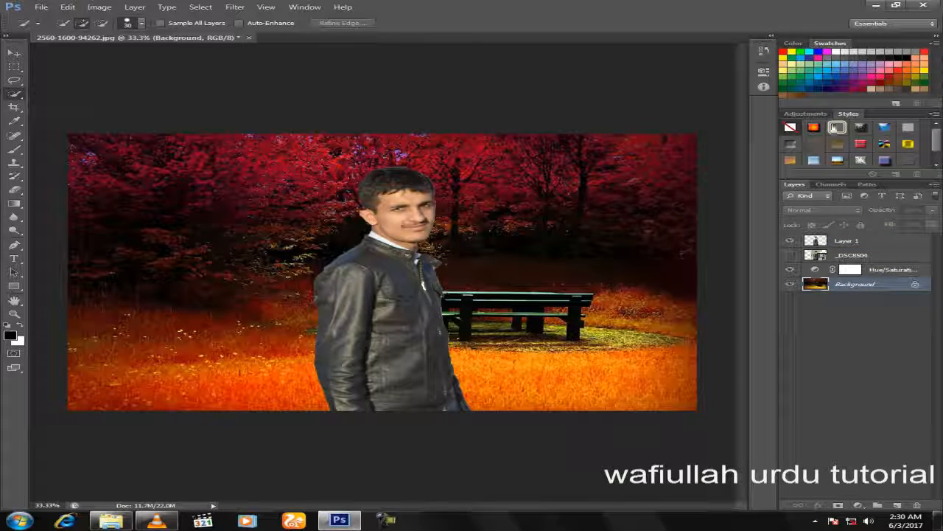
click(805, 114)
click(855, 134)
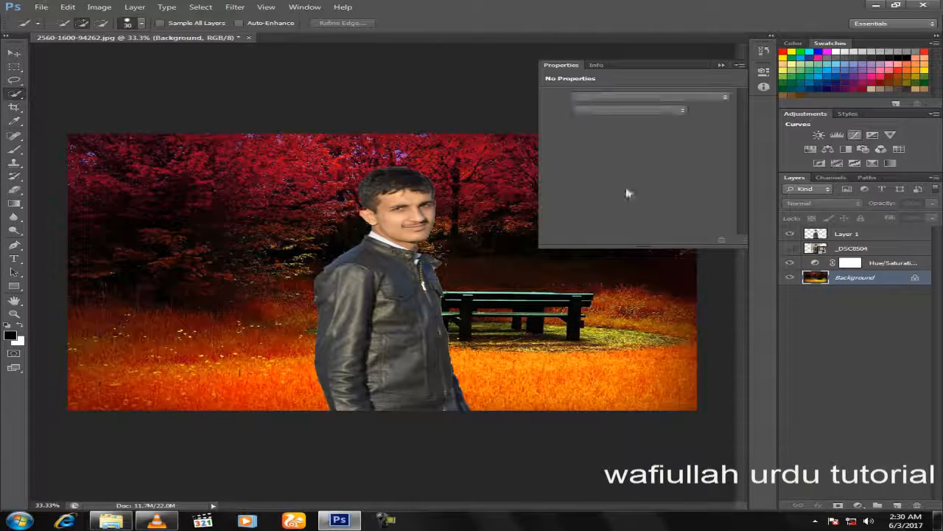
mouse_move(651, 170)
mouse_down()
mouse_move(630, 149)
mouse_move(637, 164)
mouse_up()
click(722, 65)
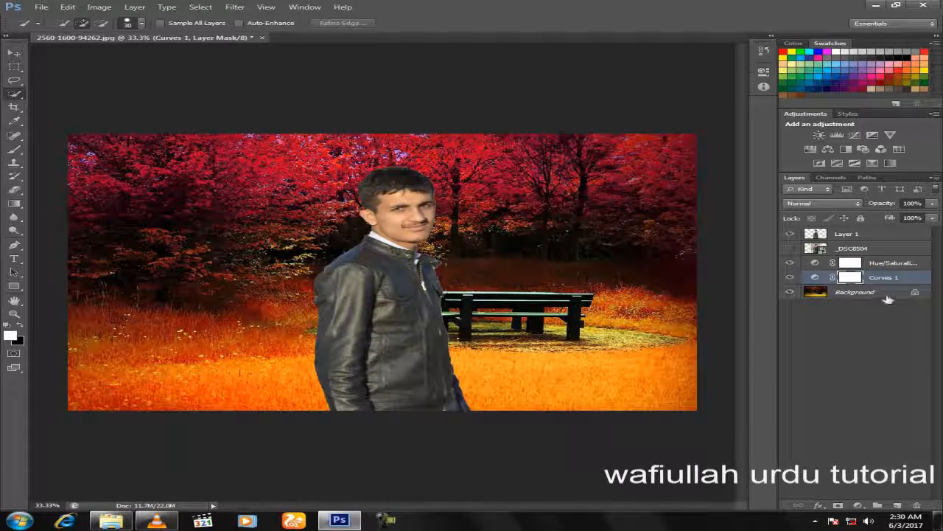
Add a second Curves adjustment layer above Layer 1 and raise the RGB curve's midpoint slightly.
click(837, 234)
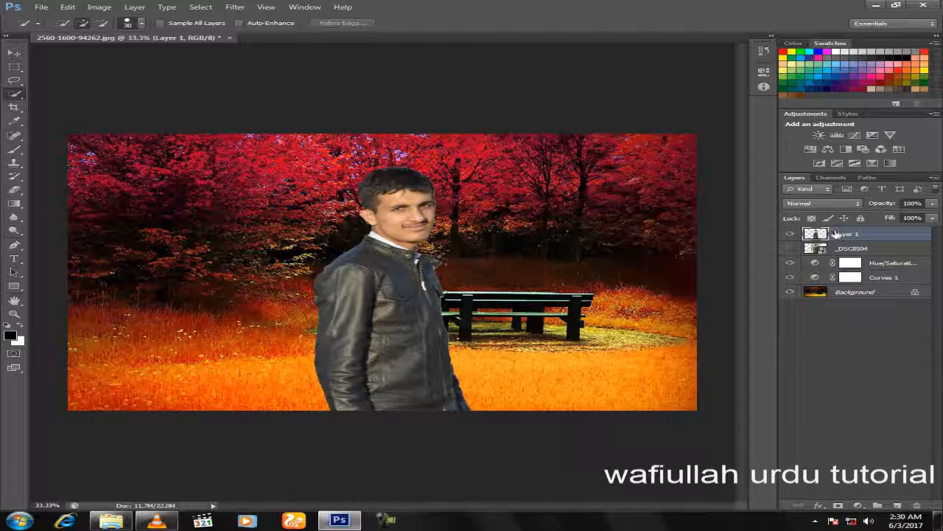
click(856, 137)
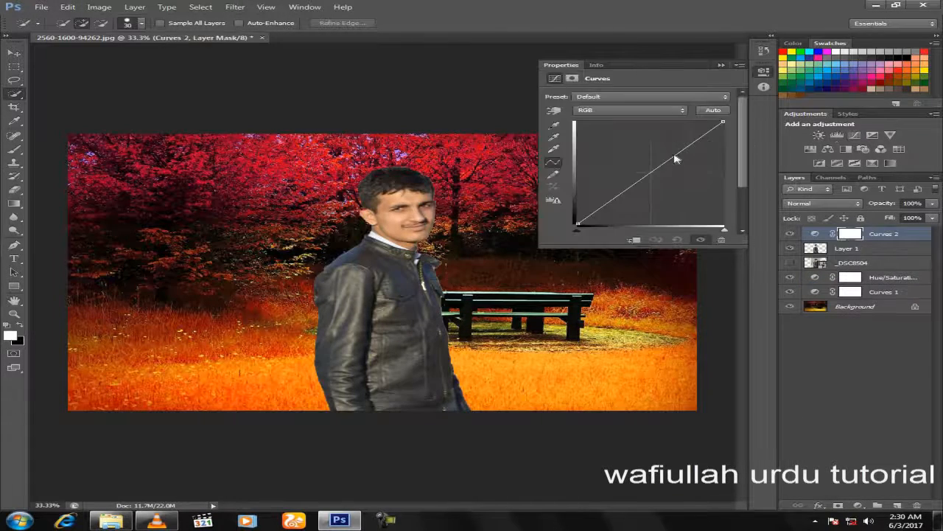
drag(651, 169, 647, 167)
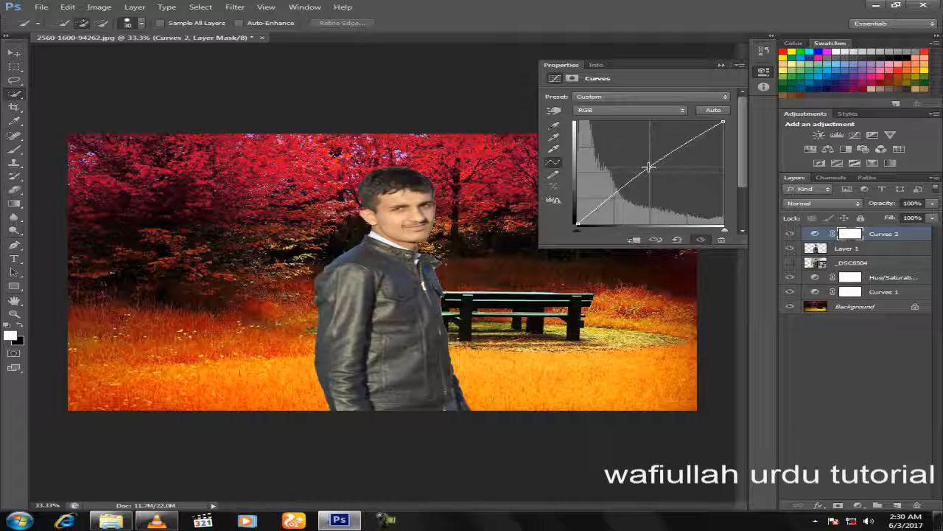
click(721, 65)
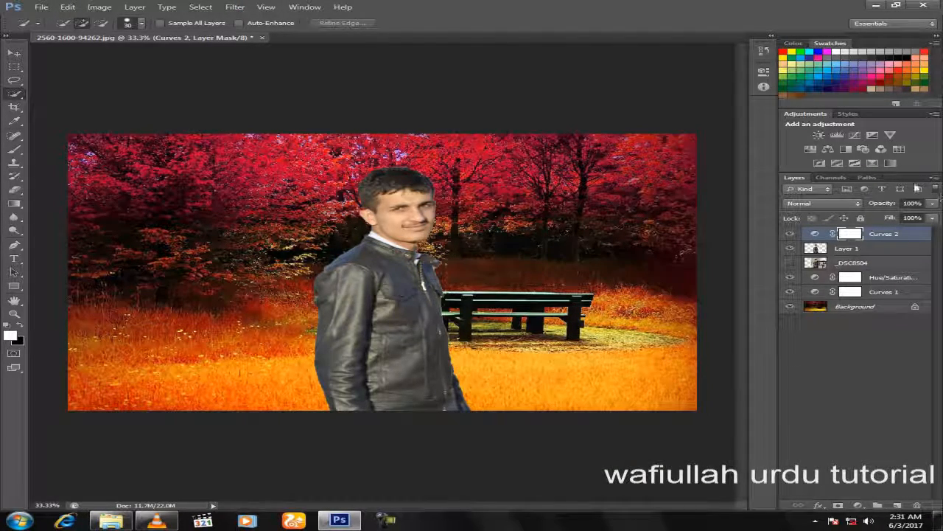
Flatten the image, discarding hidden layers, and duplicate the resulting Background layer.
click(935, 178)
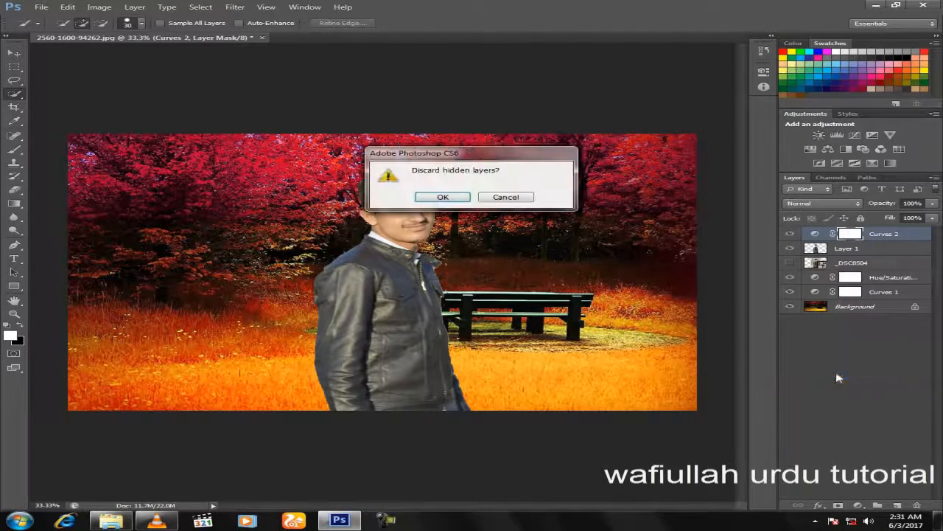
click(436, 197)
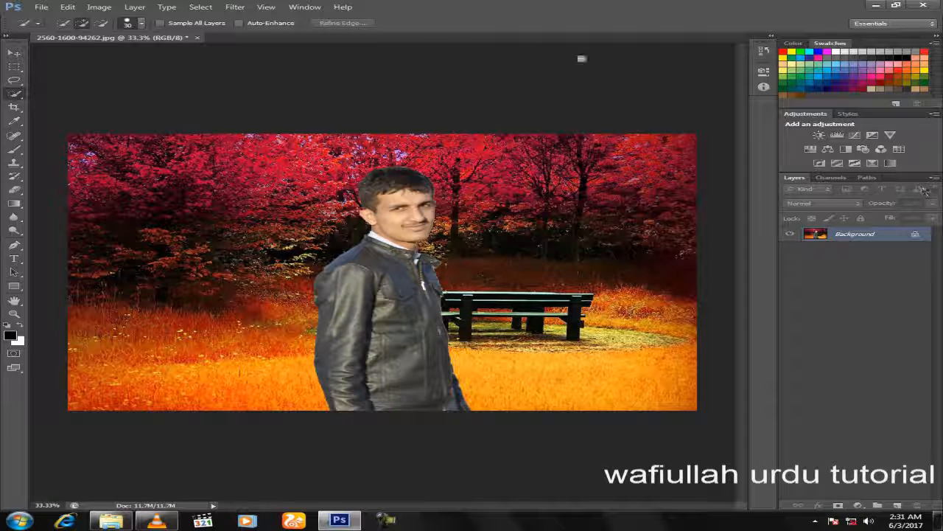
drag(877, 236, 897, 505)
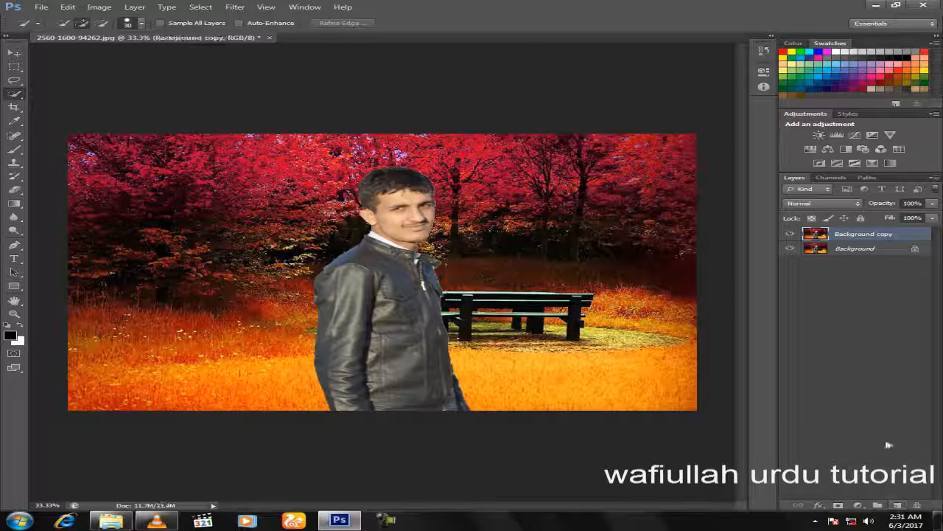
Open the Color Efex Pro 4 filter on the Background copy layer, keeping the current Windows color scheme without further reminders.
click(235, 8)
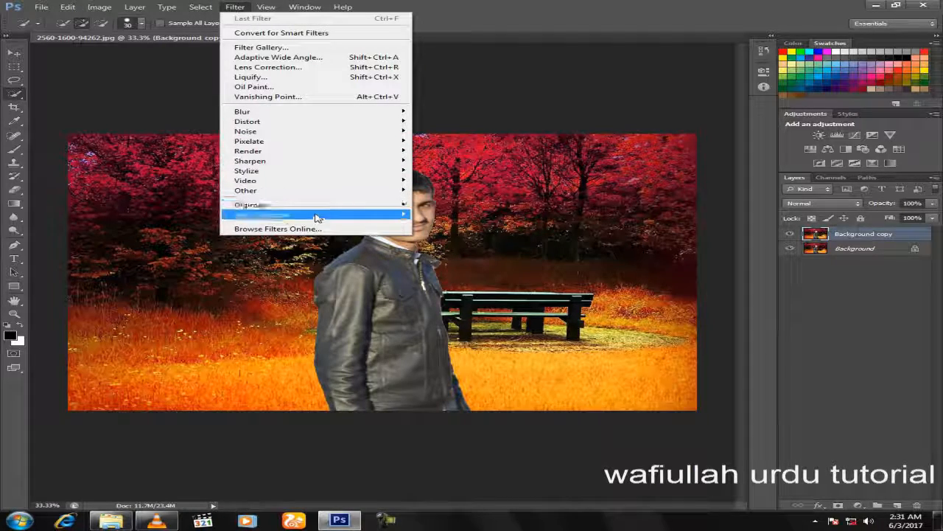
mouse_move(324, 216)
click(493, 225)
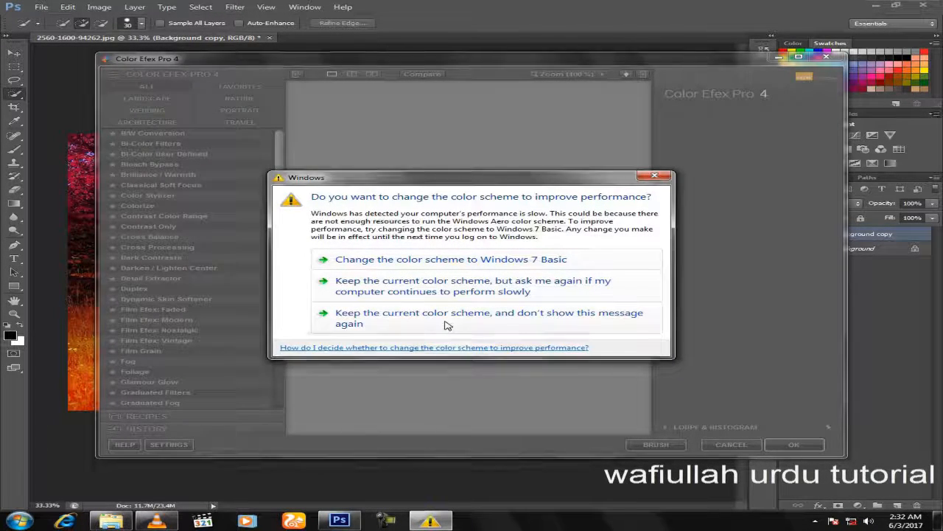
click(446, 323)
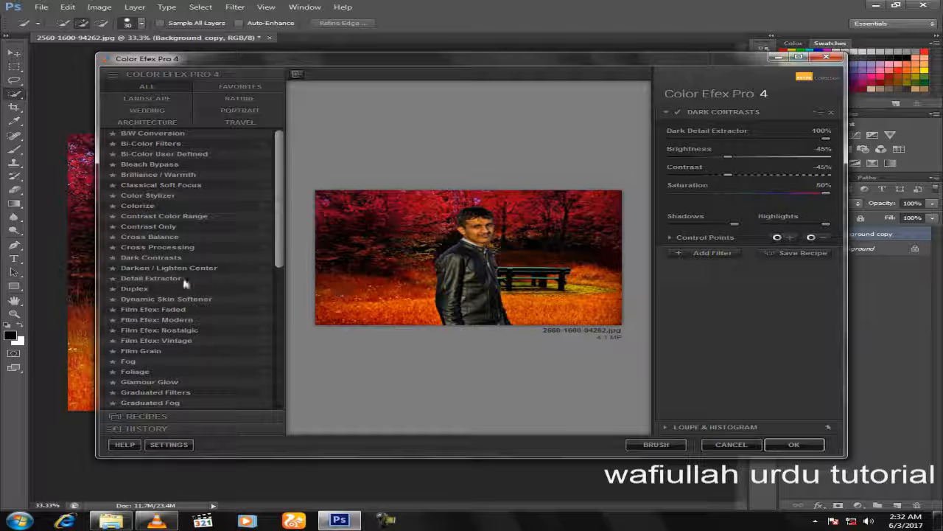
Try the Dynamic Skin Softener filter and the Indian Summer filter with method 3 on the image.
click(180, 298)
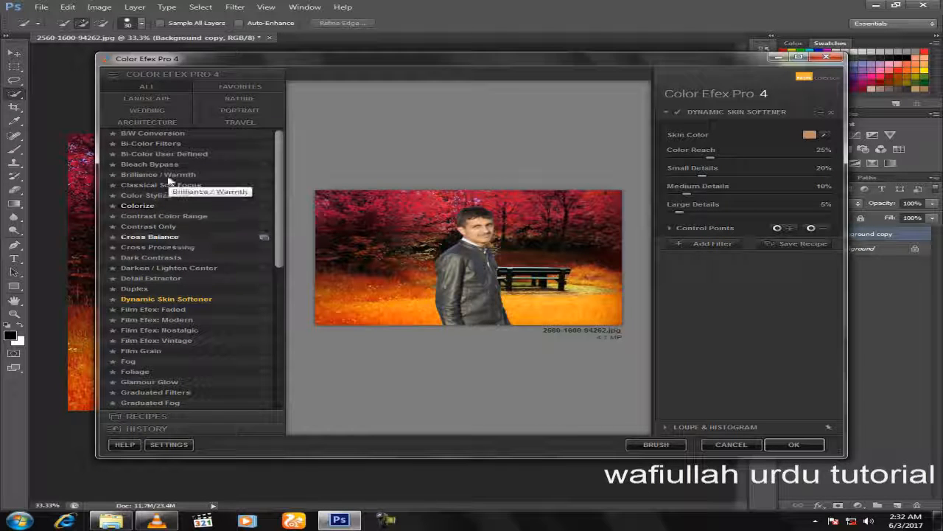
scroll(188, 244, down, 3)
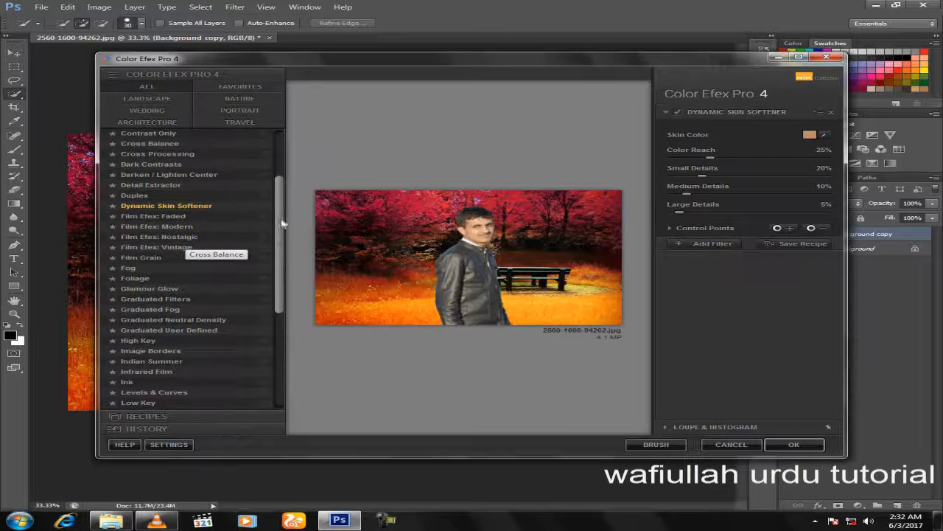
click(164, 362)
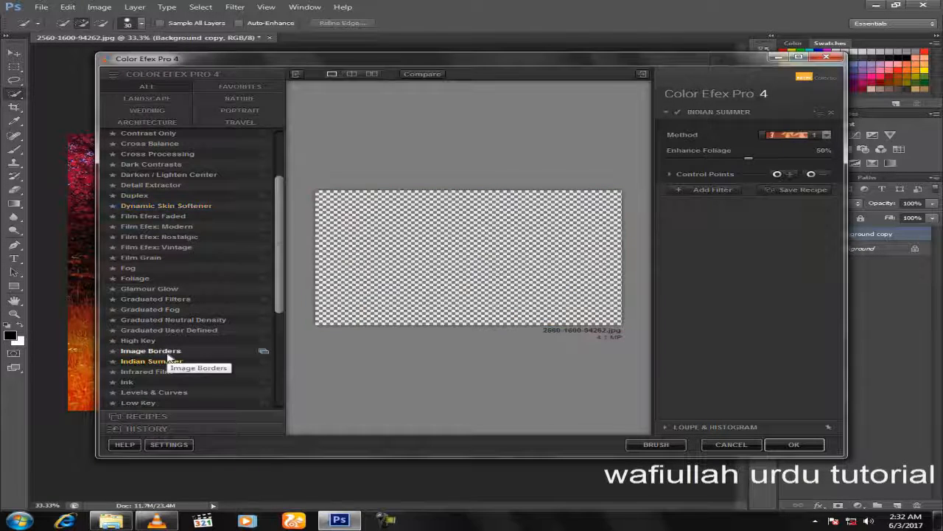
click(801, 136)
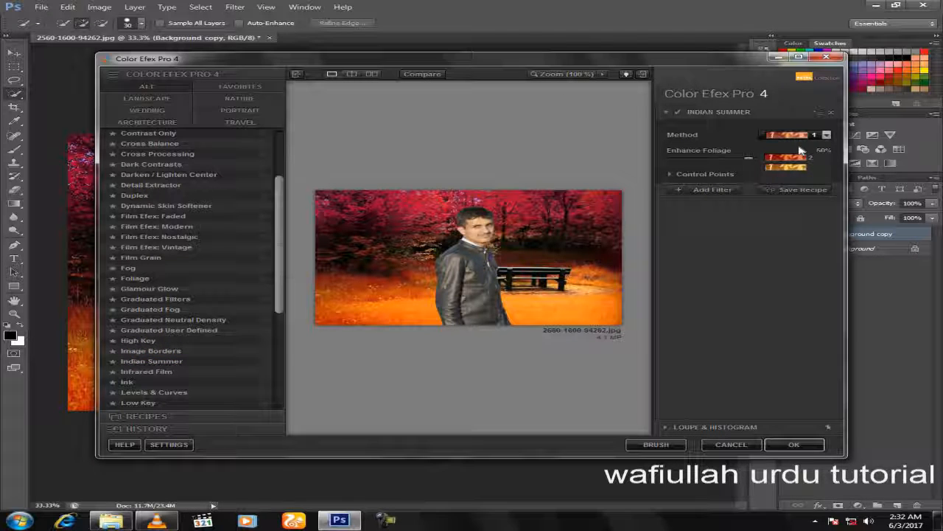
click(797, 173)
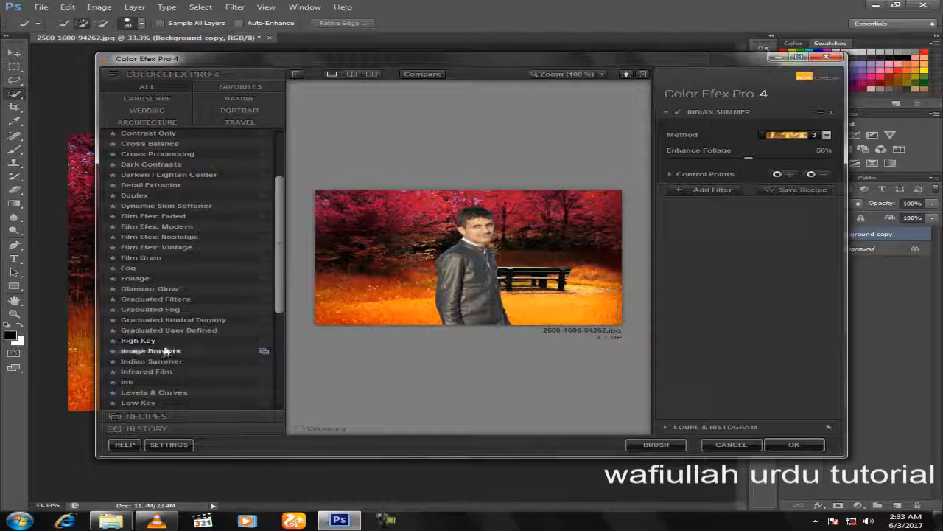
Apply the Dark Contrasts filter with Dark Detail Extractor at 100% and Saturation at 35%.
click(183, 169)
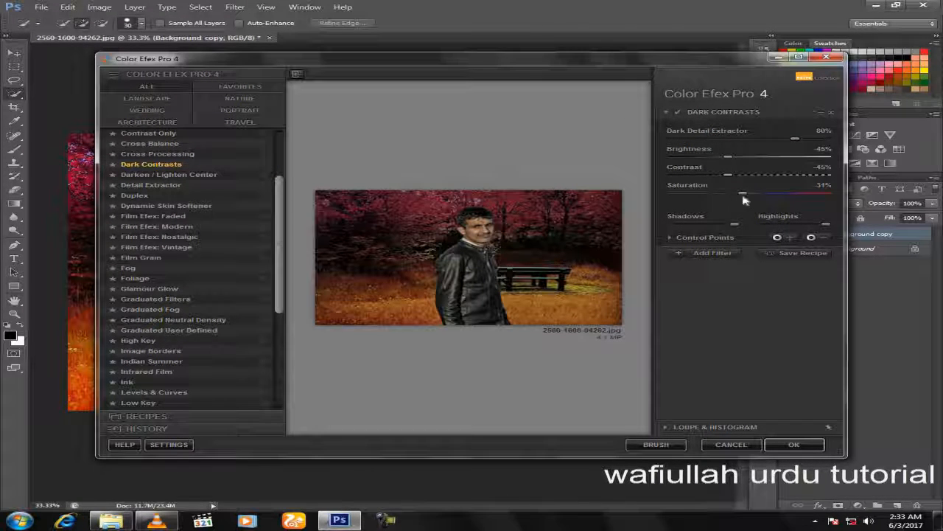
drag(764, 199, 828, 195)
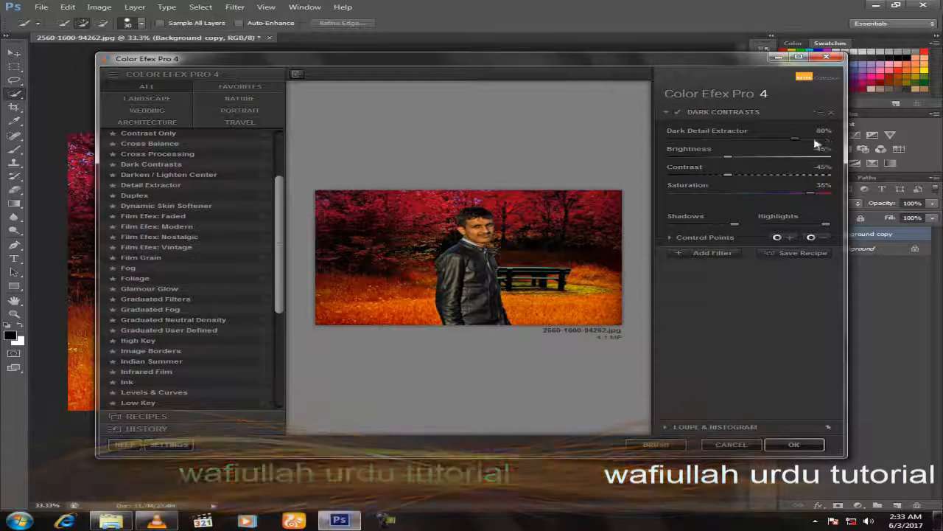
drag(817, 144, 832, 142)
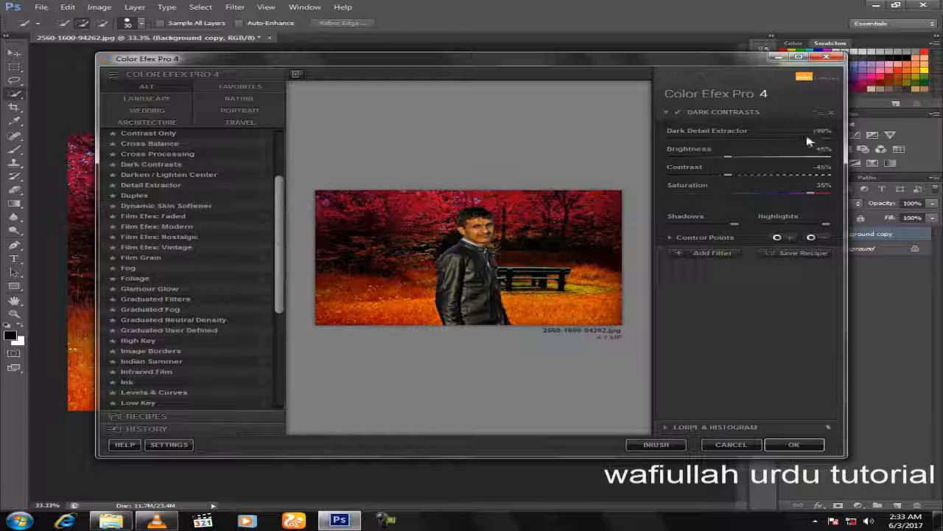
click(783, 444)
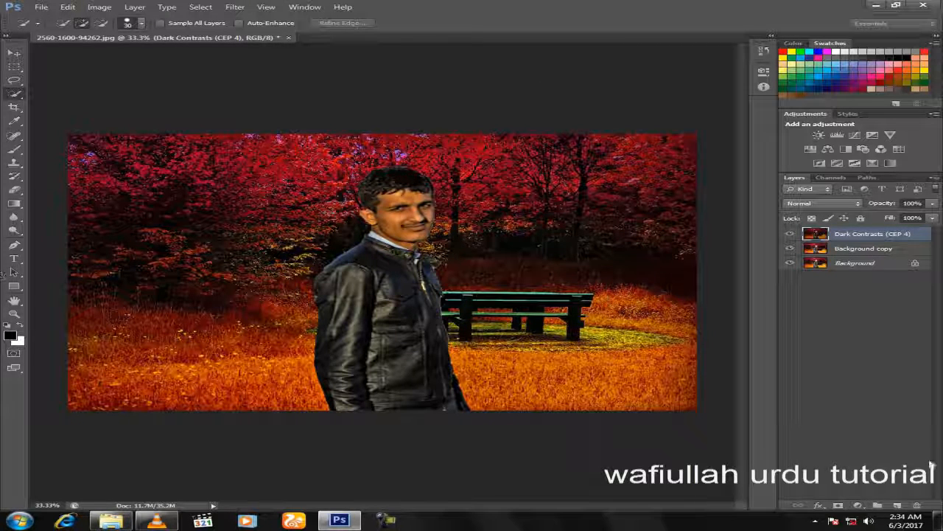
Add a white layer mask to the Dark Contrasts layer and make black the foreground colour for masking the man's face.
click(839, 506)
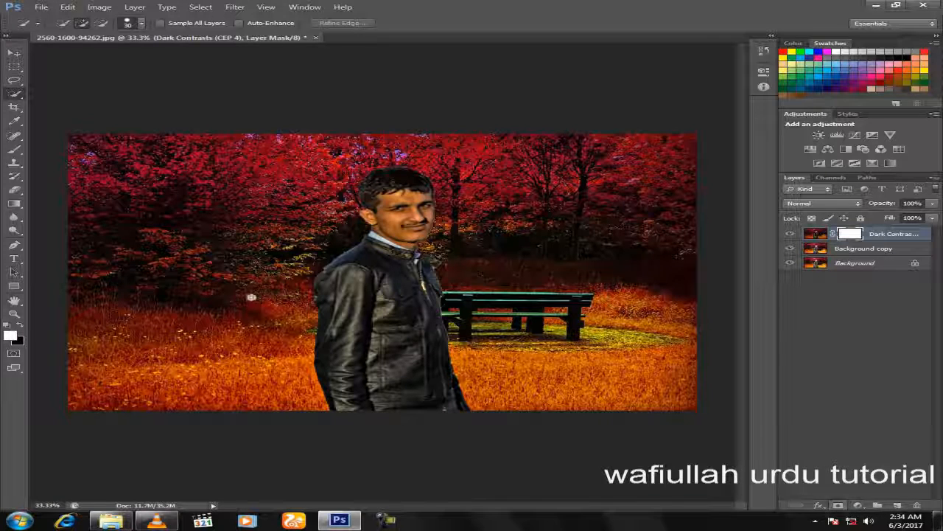
key(x)
click(14, 314)
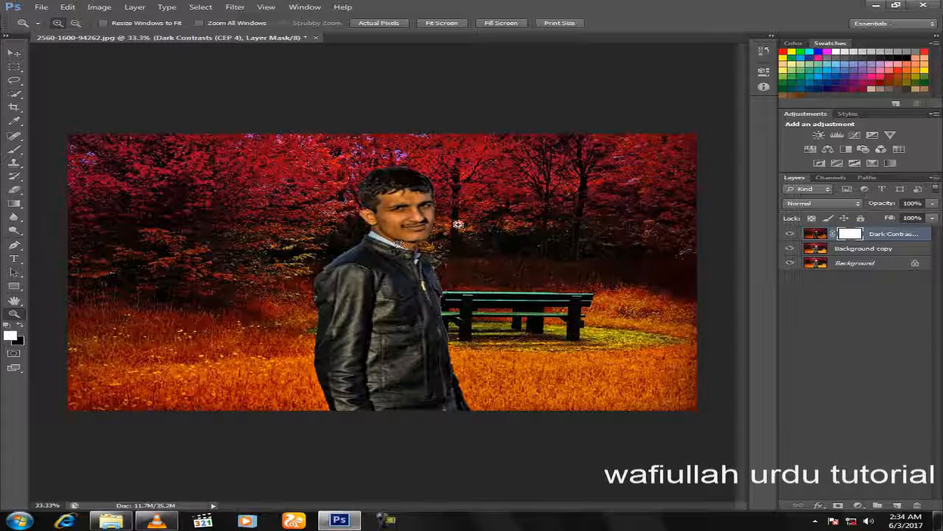
click(413, 219)
click(394, 213)
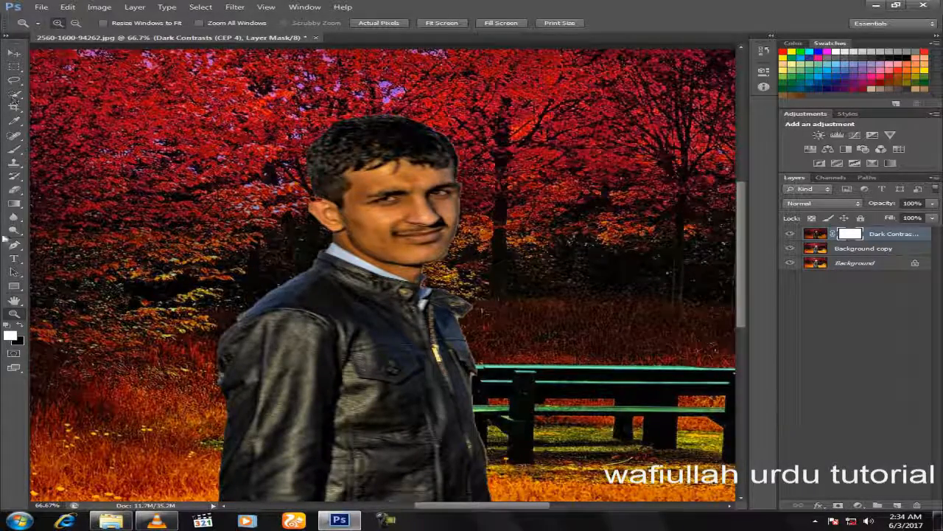
click(21, 328)
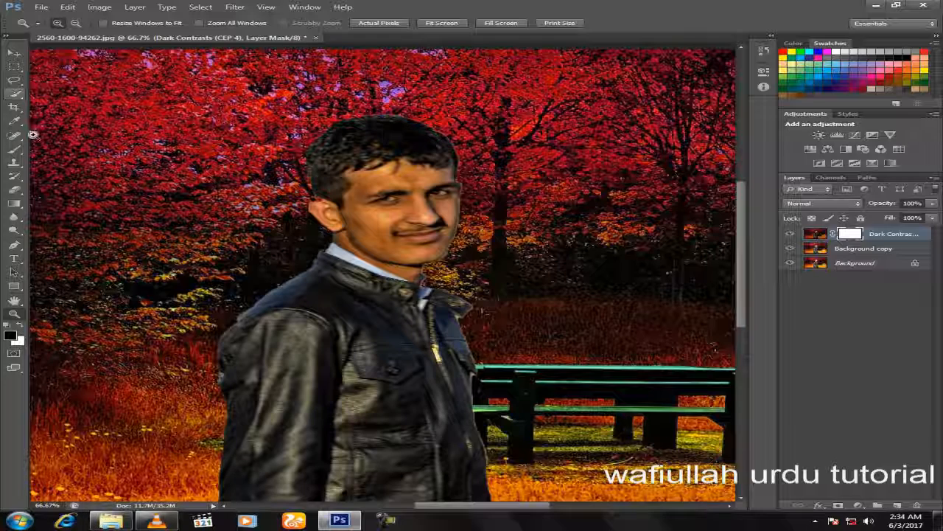
Paint black on the mask over the man's face, ear and forehead with a soft brush of about 35 to 40 px.
click(16, 151)
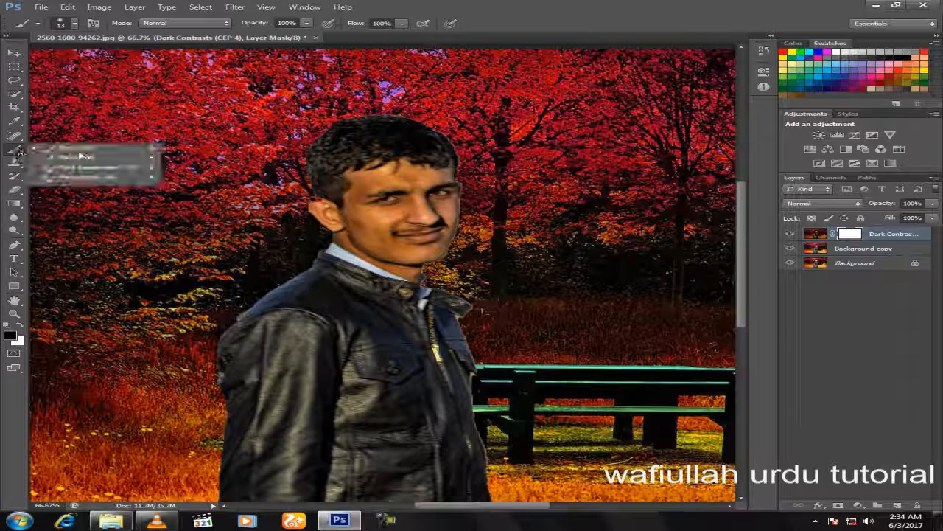
click(17, 153)
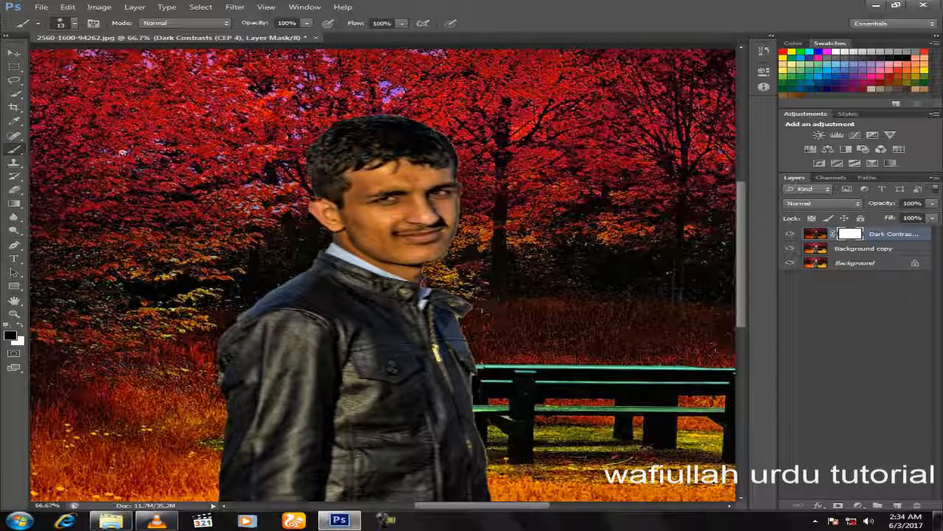
right_click(124, 153)
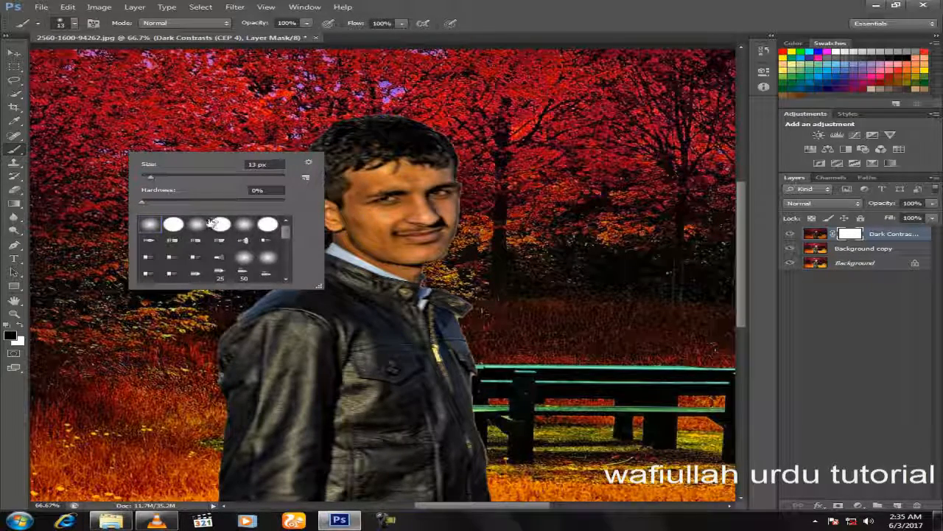
click(372, 218)
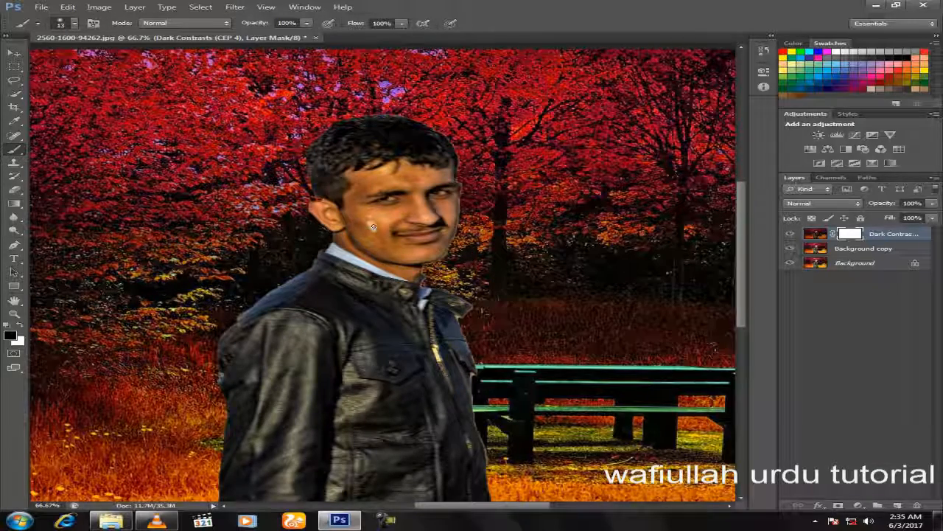
key(bracketright)
key(bracketright)
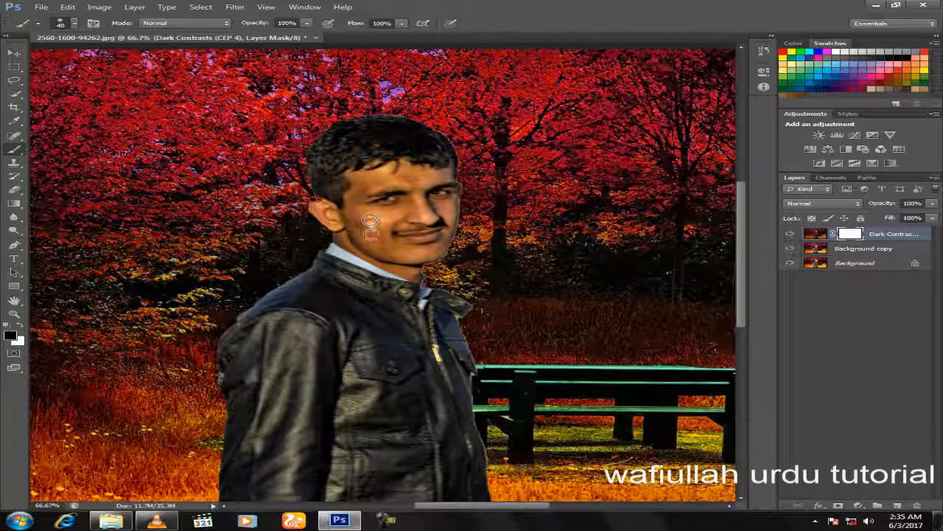
mouse_move(370, 221)
mouse_down()
mouse_move(374, 182)
mouse_move(432, 176)
mouse_move(361, 198)
mouse_move(385, 192)
mouse_move(360, 188)
mouse_move(407, 190)
mouse_move(378, 213)
mouse_move(390, 223)
mouse_move(361, 225)
mouse_move(359, 218)
mouse_move(373, 234)
mouse_move(352, 200)
mouse_move(348, 222)
mouse_move(315, 209)
mouse_move(334, 210)
mouse_move(350, 244)
mouse_move(417, 273)
mouse_move(427, 252)
mouse_move(448, 251)
mouse_move(370, 252)
mouse_move(398, 259)
mouse_move(367, 240)
mouse_move(437, 242)
mouse_move(449, 219)
mouse_move(423, 207)
mouse_move(402, 226)
mouse_move(421, 195)
mouse_move(409, 172)
mouse_move(359, 181)
mouse_up()
mouse_move(373, 227)
mouse_down()
mouse_move(438, 233)
mouse_move(398, 237)
mouse_move(434, 223)
mouse_move(427, 237)
mouse_move(444, 217)
mouse_move(416, 232)
mouse_move(453, 187)
mouse_move(444, 181)
mouse_move(371, 201)
mouse_move(413, 173)
mouse_move(393, 179)
mouse_move(442, 197)
mouse_move(448, 180)
mouse_move(363, 186)
mouse_move(410, 238)
mouse_move(405, 261)
mouse_move(379, 259)
mouse_move(416, 268)
mouse_up()
key([)
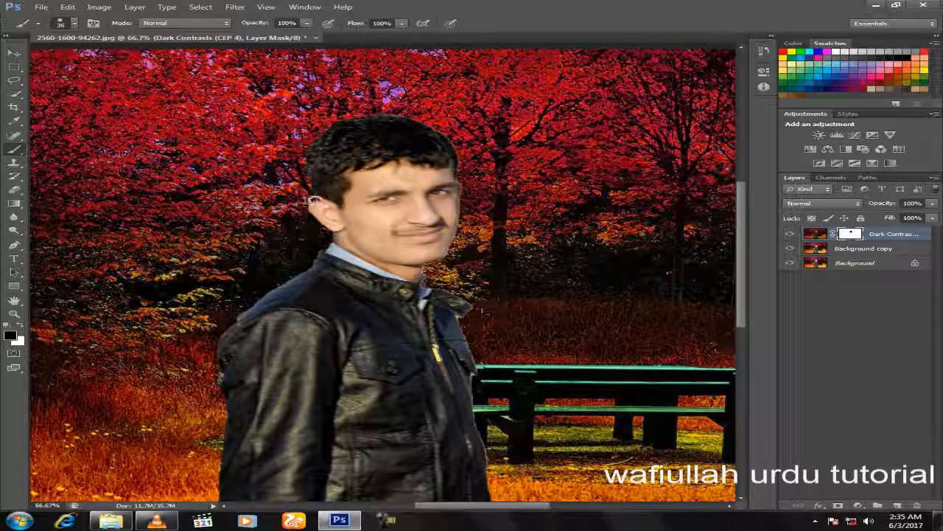
drag(312, 200, 321, 200)
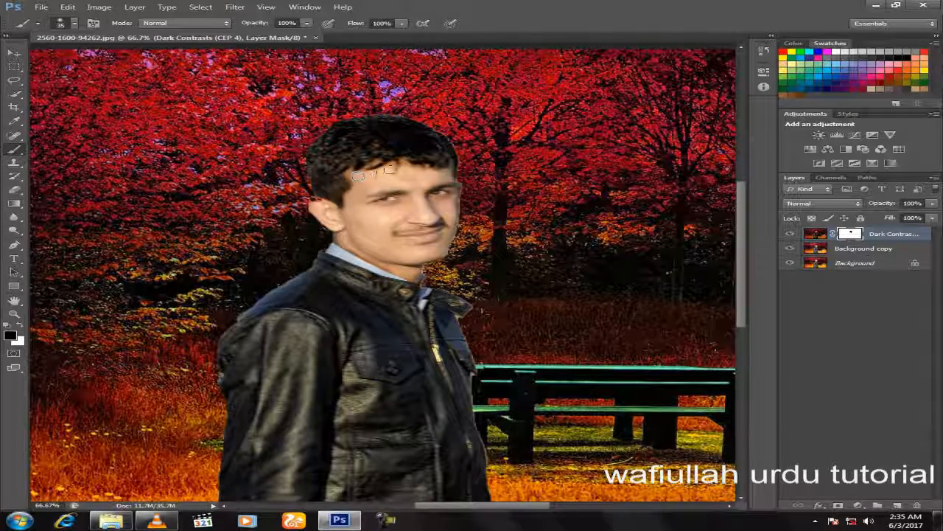
drag(390, 169, 440, 174)
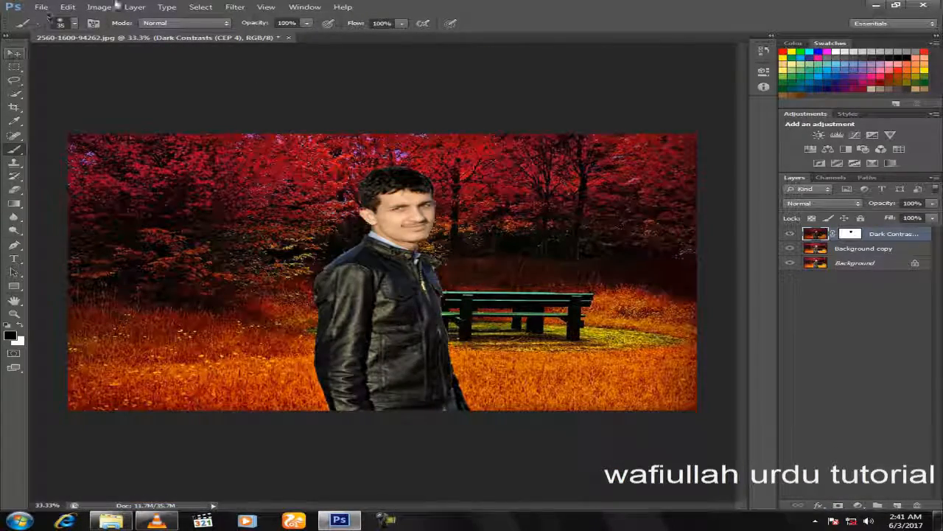
Start saving the composite under a new name on the Desktop and set the format to JPEG.
click(43, 7)
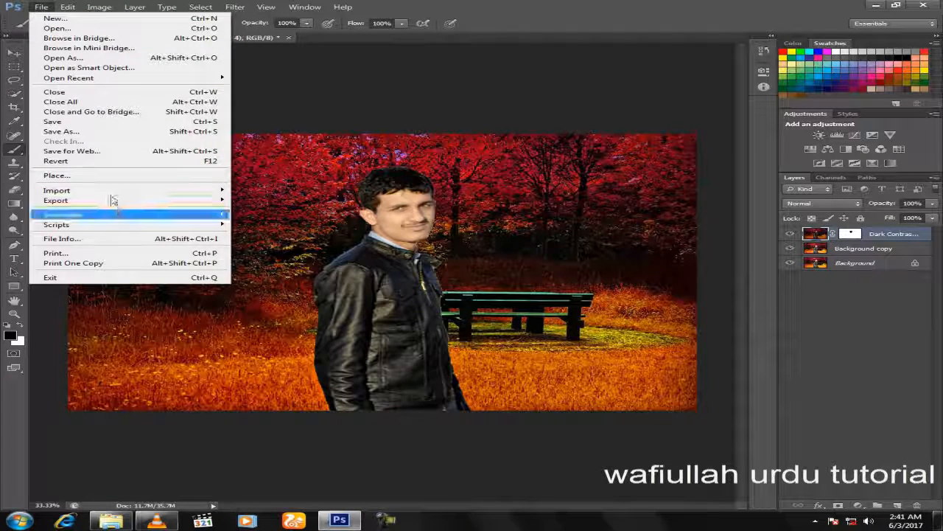
click(105, 135)
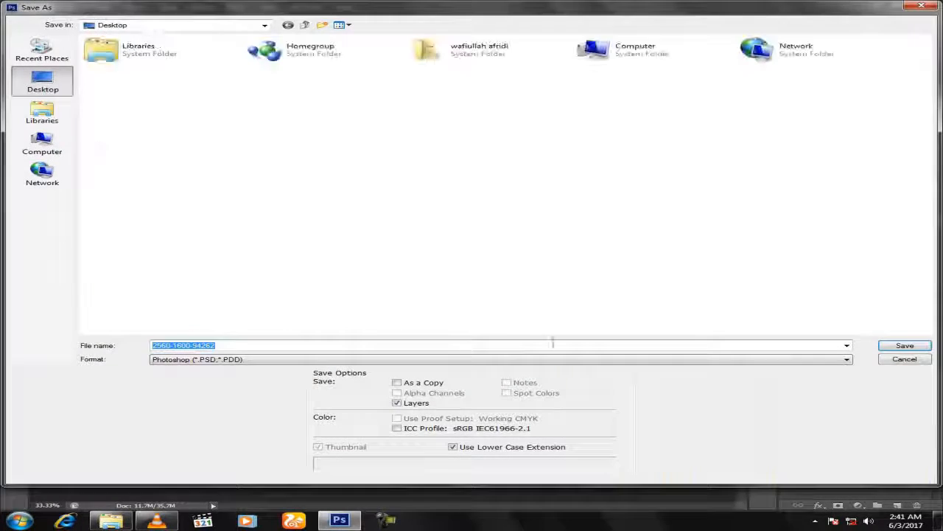
click(811, 362)
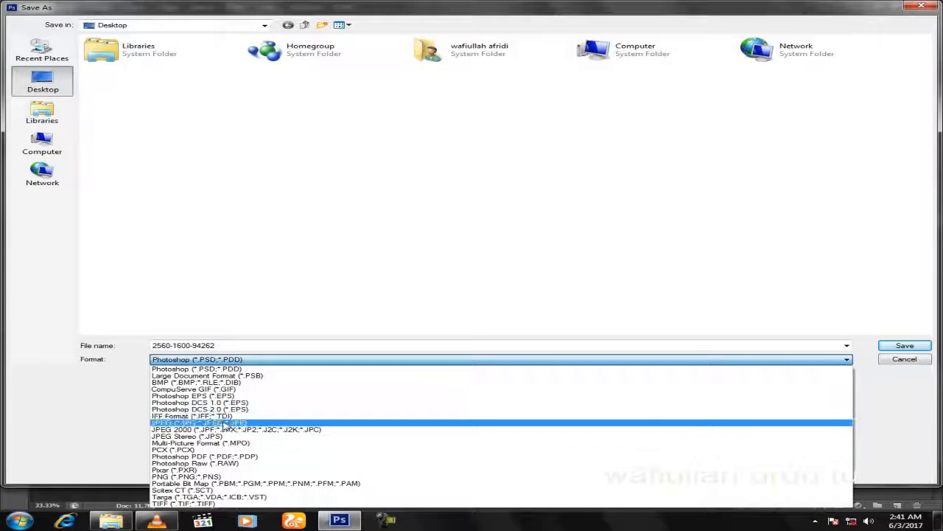
click(225, 424)
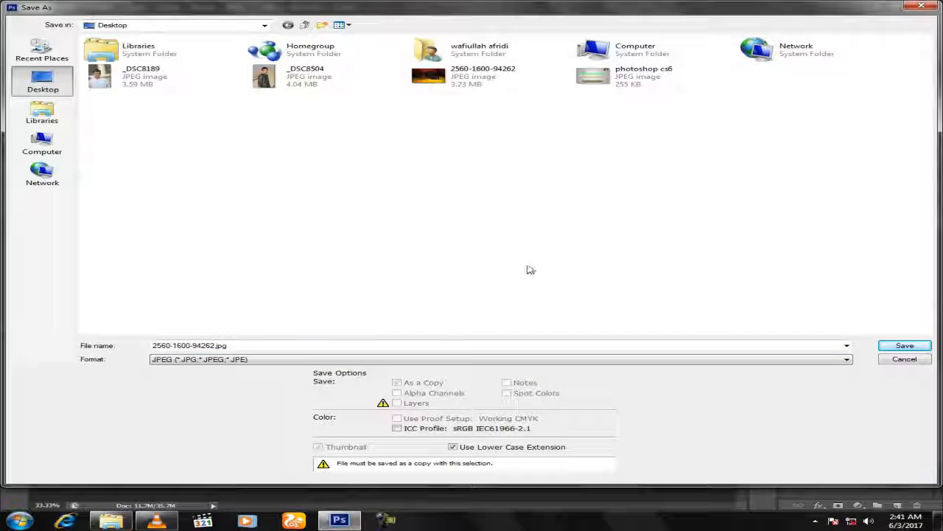
Replace the file name with kilg and confirm saving the JPEG copy.
click(545, 345)
click(545, 345)
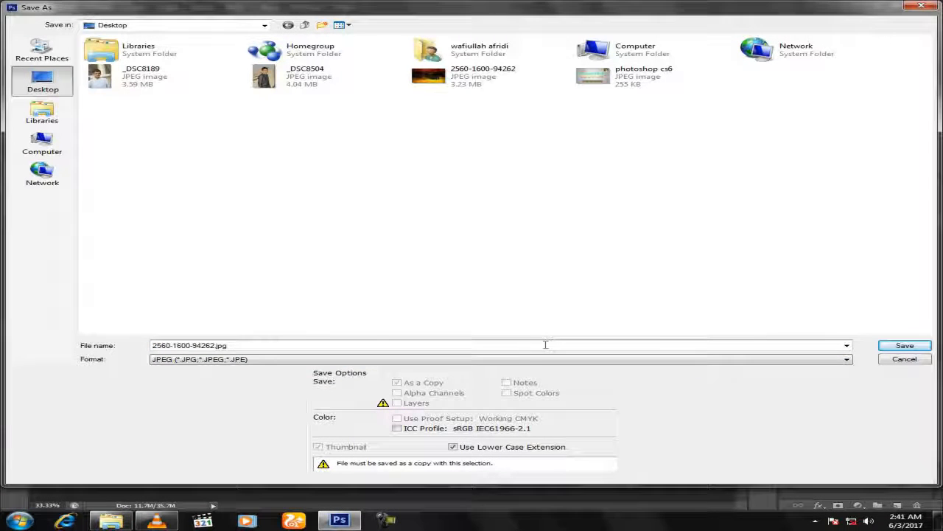
key(BackSpace)
key(BackSpace)
key(BackSpace)
key(BackSpace)
key(BackSpace)
key(BackSpace)
key(BackSpace)
key(BackSpace)
key(BackSpace)
key(BackSpace)
key(BackSpace)
key(BackSpace)
key(BackSpace)
key(BackSpace)
key(BackSpace)
key(BackSpace)
key(BackSpace)
key(BackSpace)
key(BackSpace)
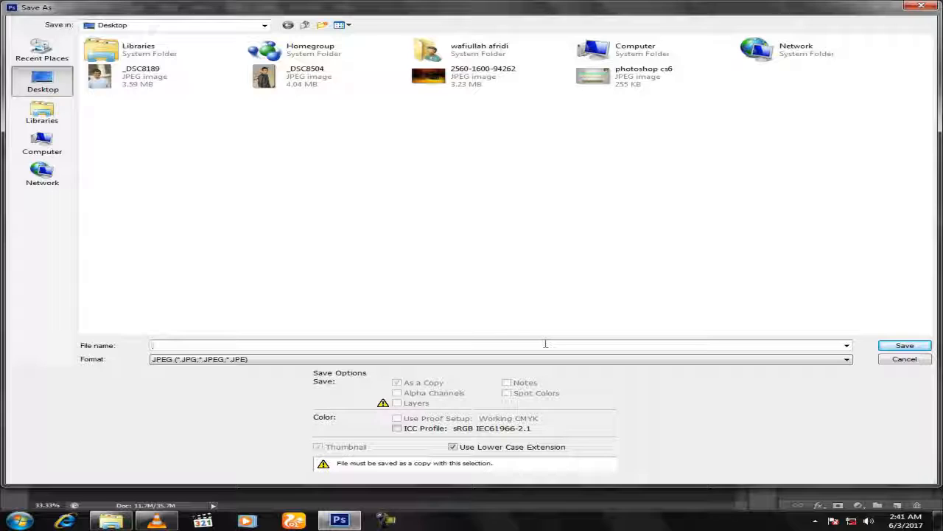
text(kil)
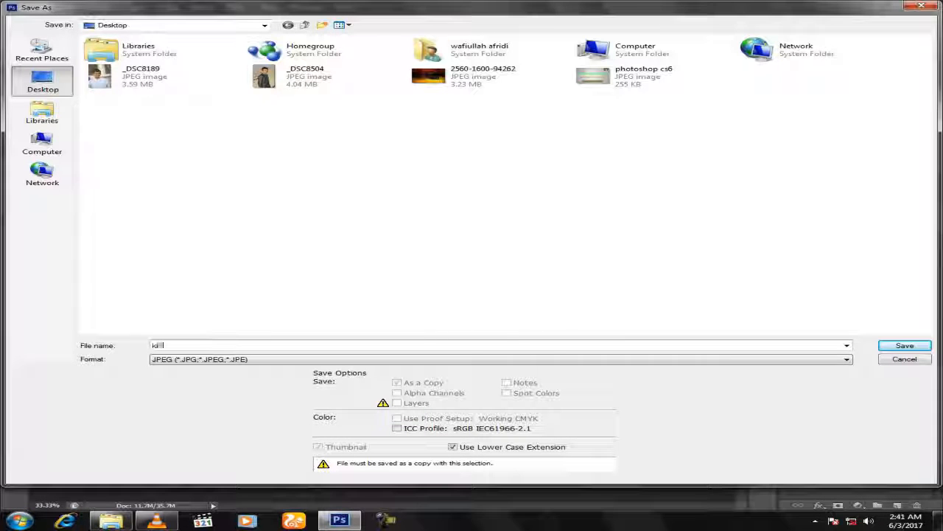
text(g)
key(Return)
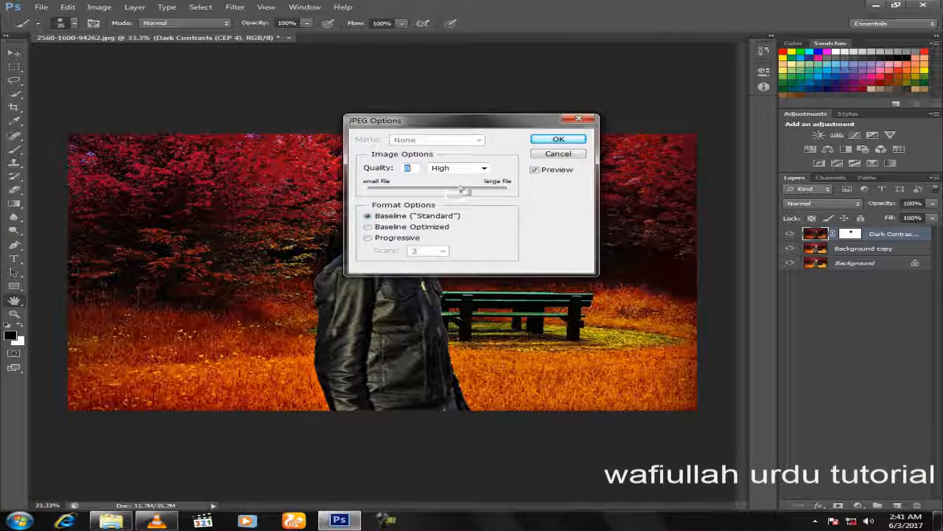
Set the JPEG quality to 12 (Maximum) and finish saving the image.
click(477, 191)
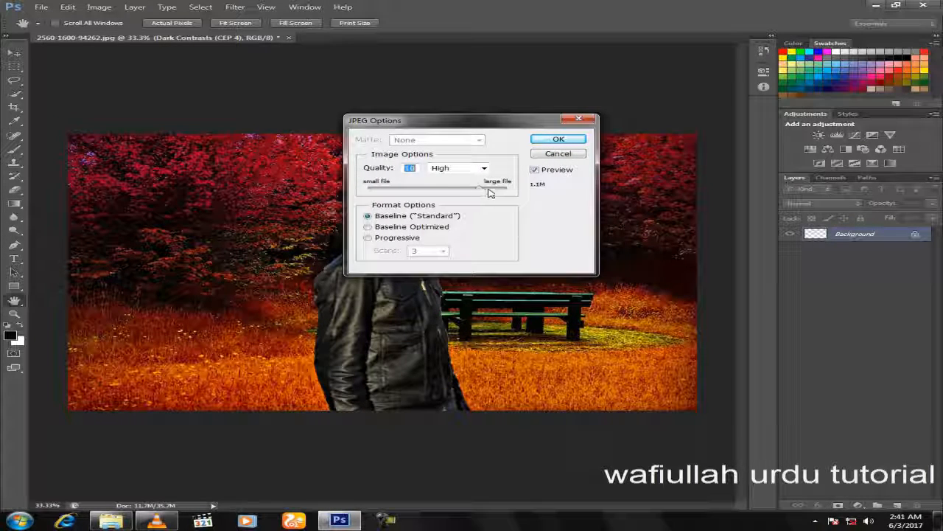
drag(490, 191, 509, 190)
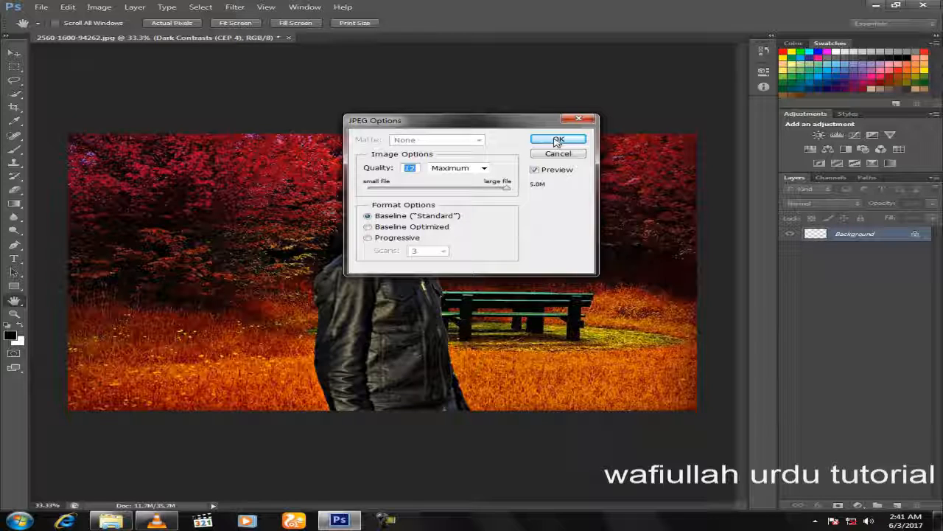
click(557, 141)
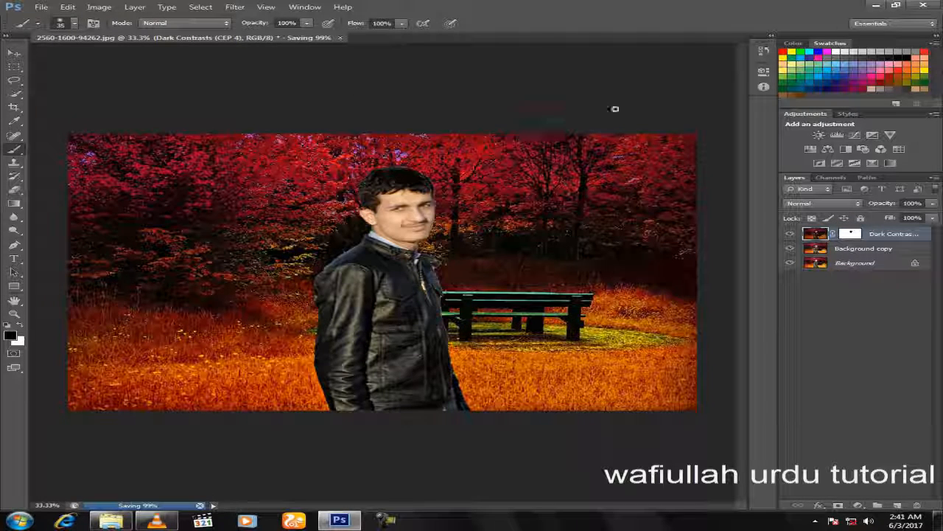
click(883, 6)
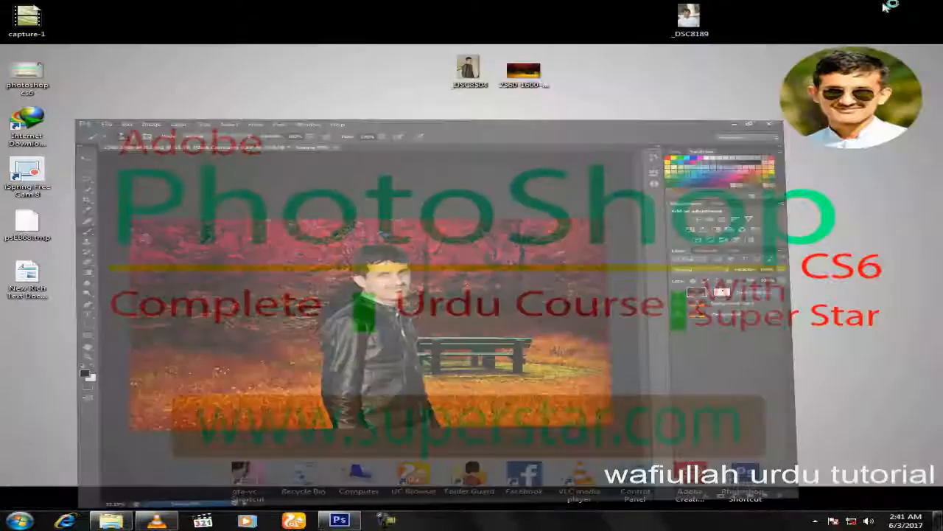
drag(32, 233, 525, 126)
click(474, 73)
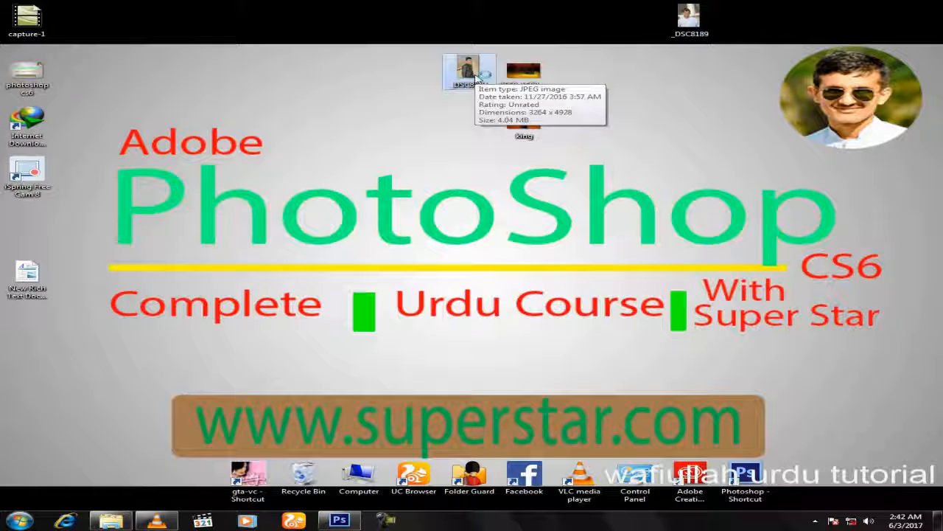
double_click(477, 75)
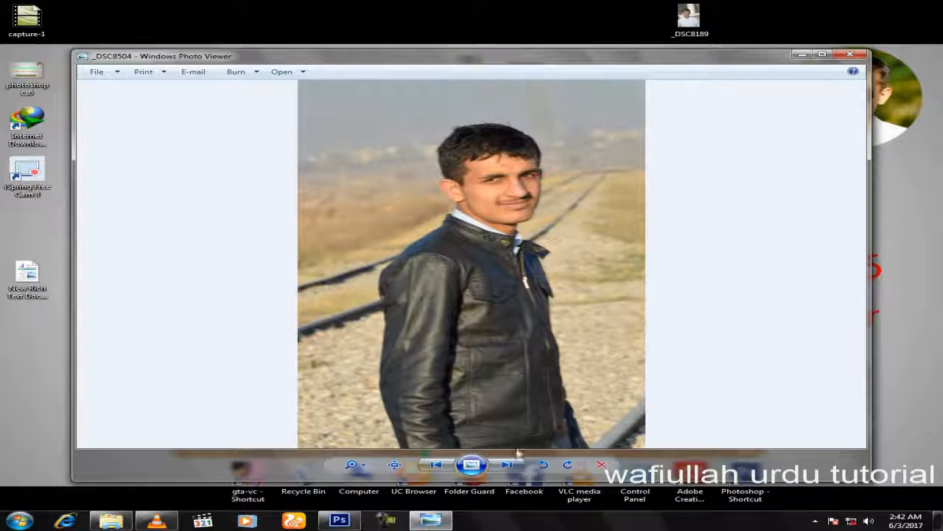
click(516, 464)
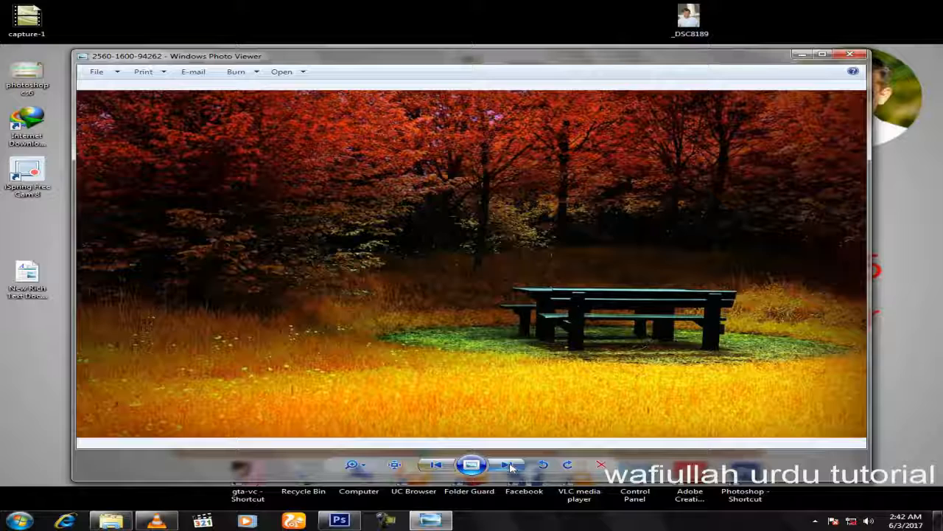
click(509, 466)
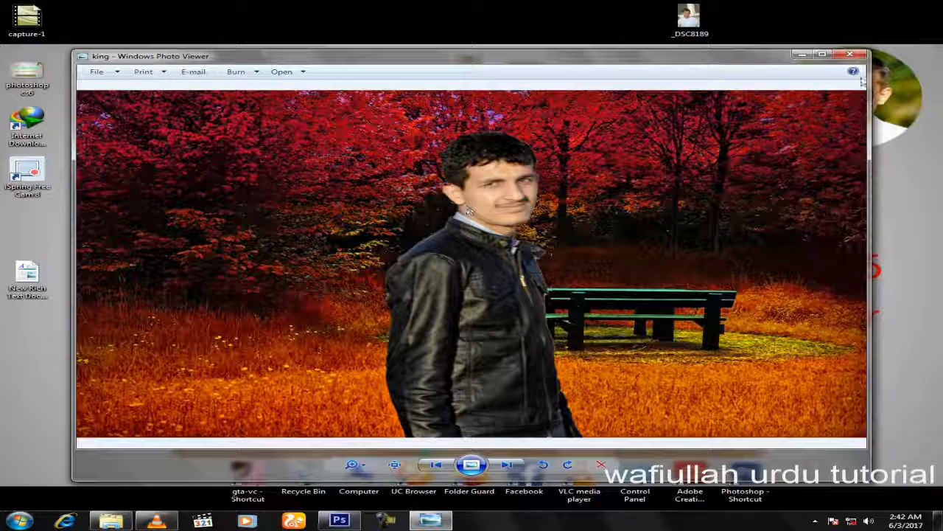
click(850, 55)
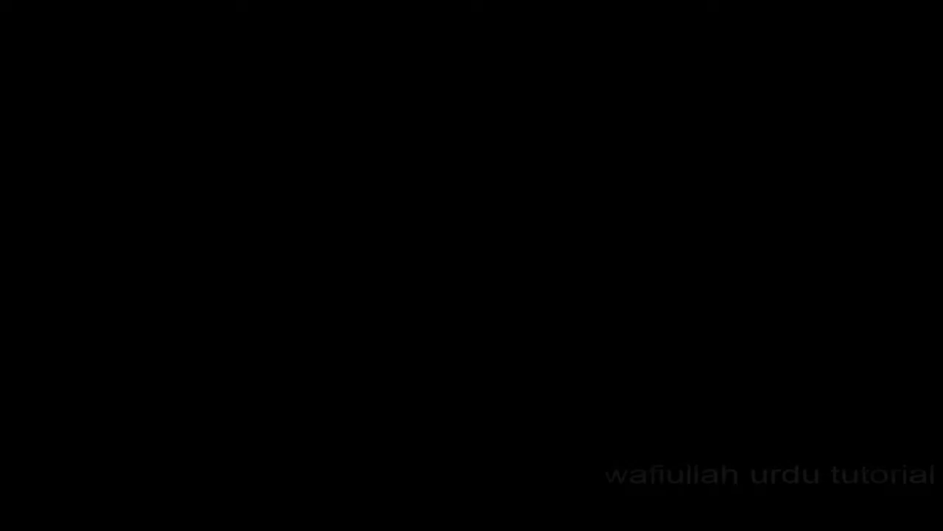